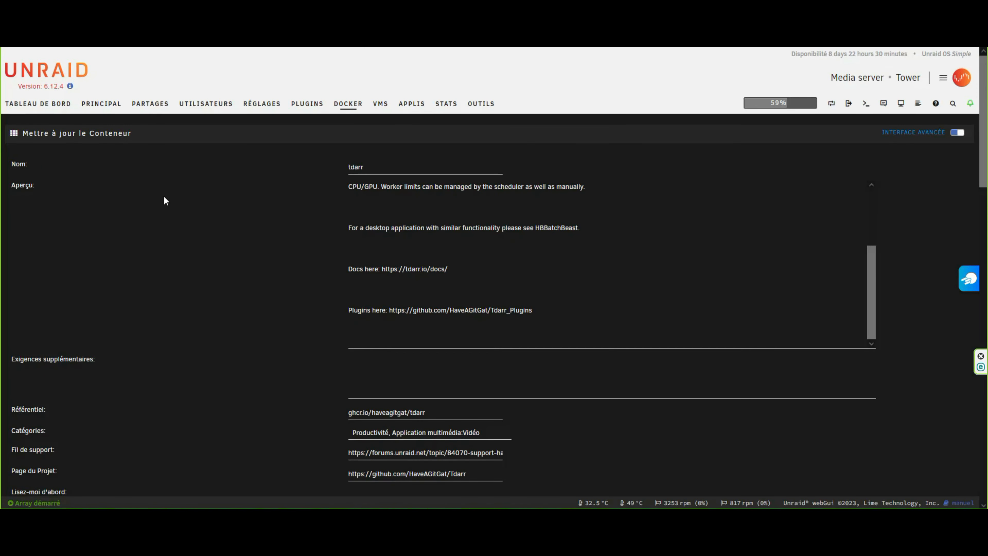
Review the tdarr container's settings: network type, server and node IPs and ports, internal node, and the appdata, media and transcode cache paths.
{"action": "scroll", "coordinate": [184, 215], "scroll_direction": "down", "scroll_amount": 1}
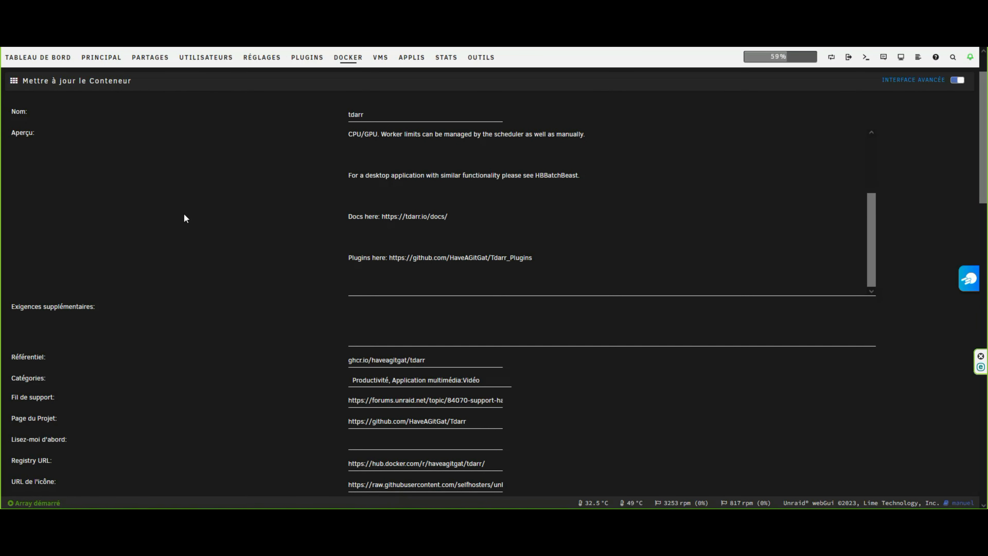
{"action": "scroll", "coordinate": [188, 214], "scroll_direction": "down", "scroll_amount": 6}
{"action": "scroll", "coordinate": [188, 217], "scroll_direction": "down", "scroll_amount": 2}
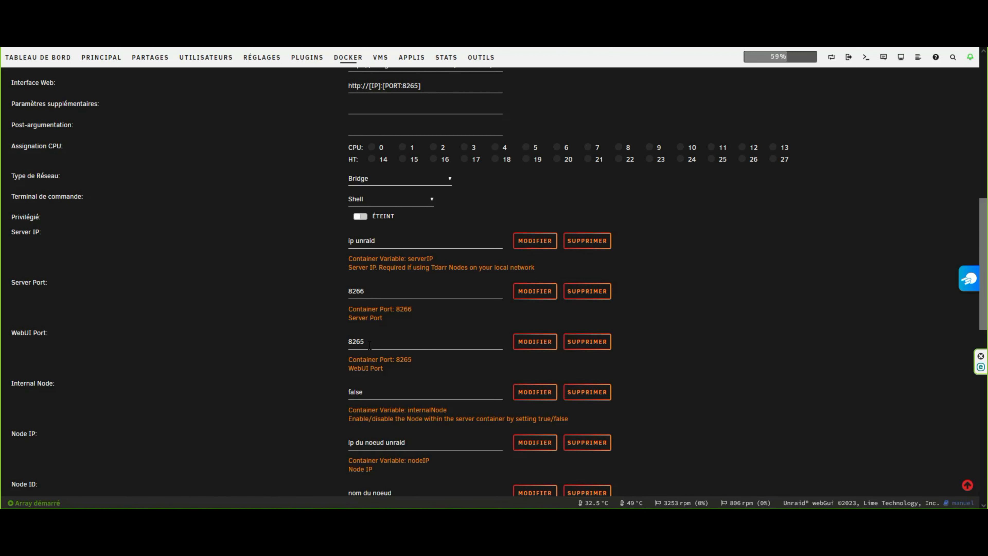
{"action": "scroll", "coordinate": [369, 345], "scroll_direction": "down", "scroll_amount": 4}
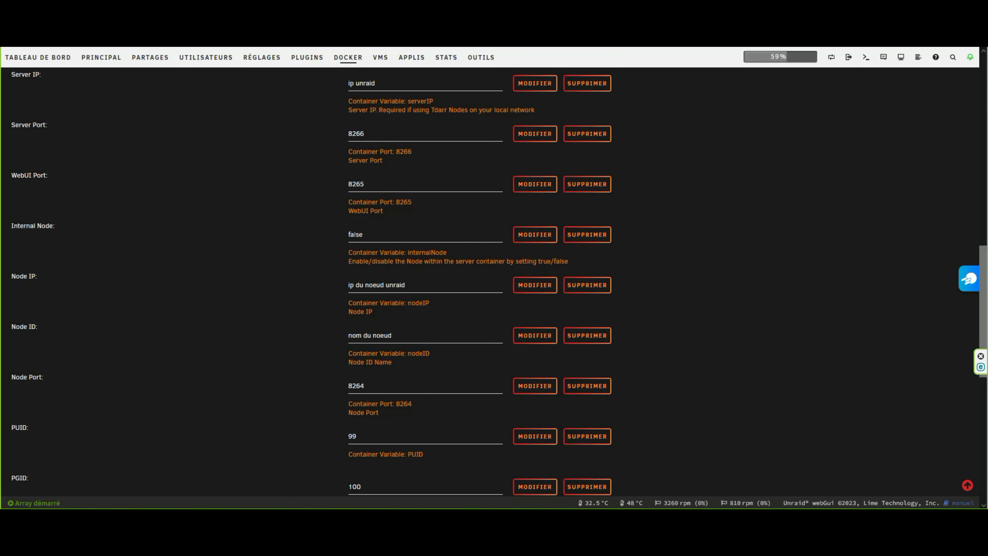
{"action": "scroll", "coordinate": [221, 242], "scroll_direction": "down", "scroll_amount": 4}
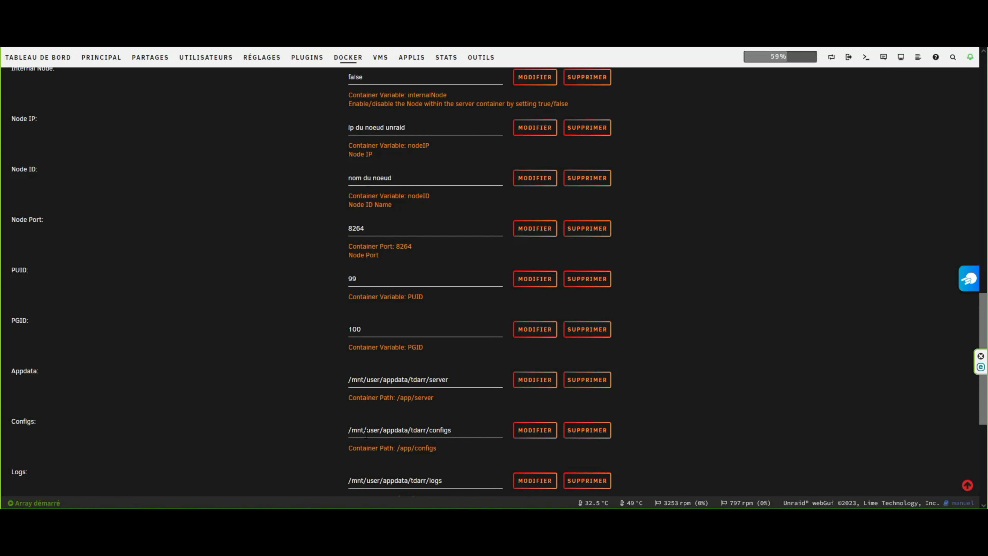
{"action": "scroll", "coordinate": [365, 434], "scroll_direction": "down", "scroll_amount": 1}
{"action": "scroll", "coordinate": [366, 434], "scroll_direction": "down", "scroll_amount": 2}
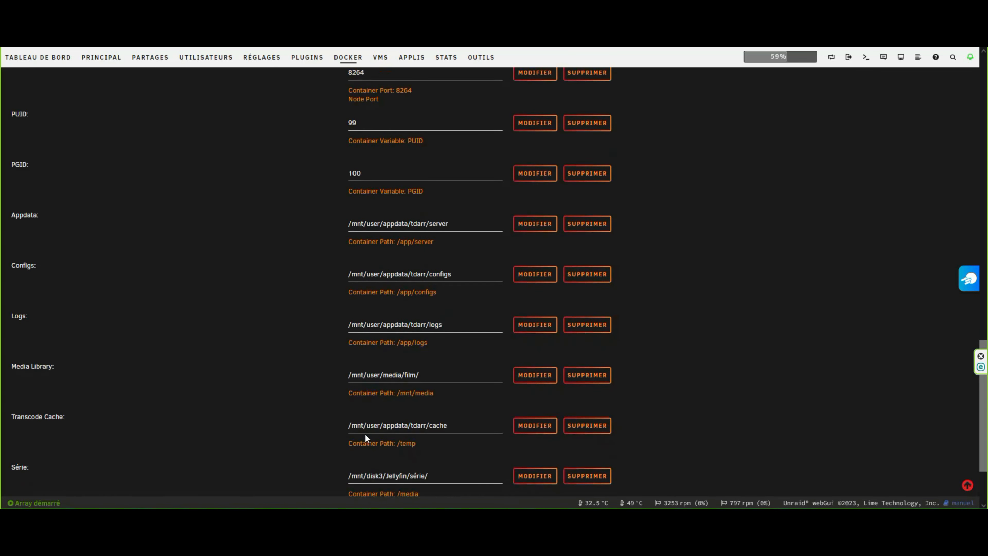
{"action": "scroll", "coordinate": [364, 434], "scroll_direction": "down", "scroll_amount": 1}
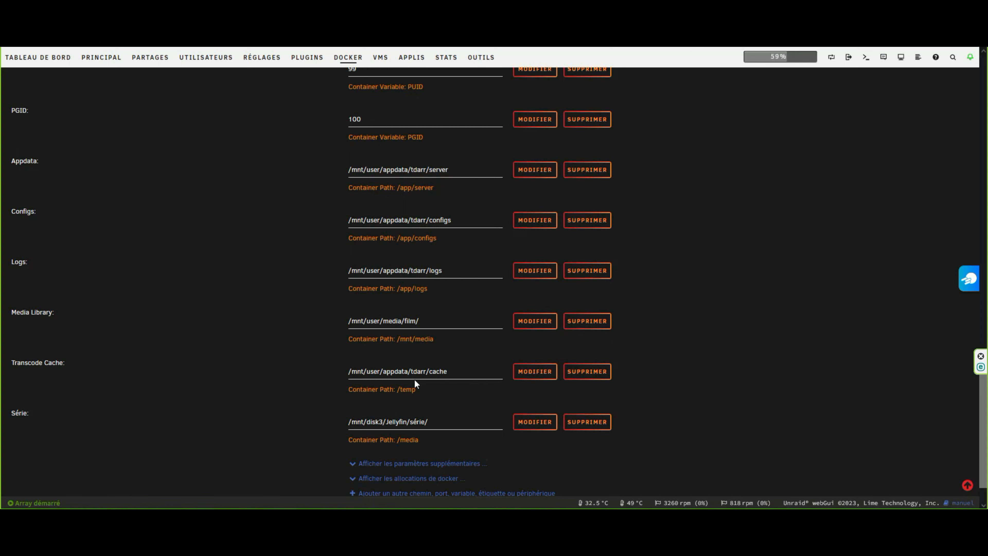
{"action": "scroll", "coordinate": [359, 331], "scroll_direction": "up", "scroll_amount": 8}
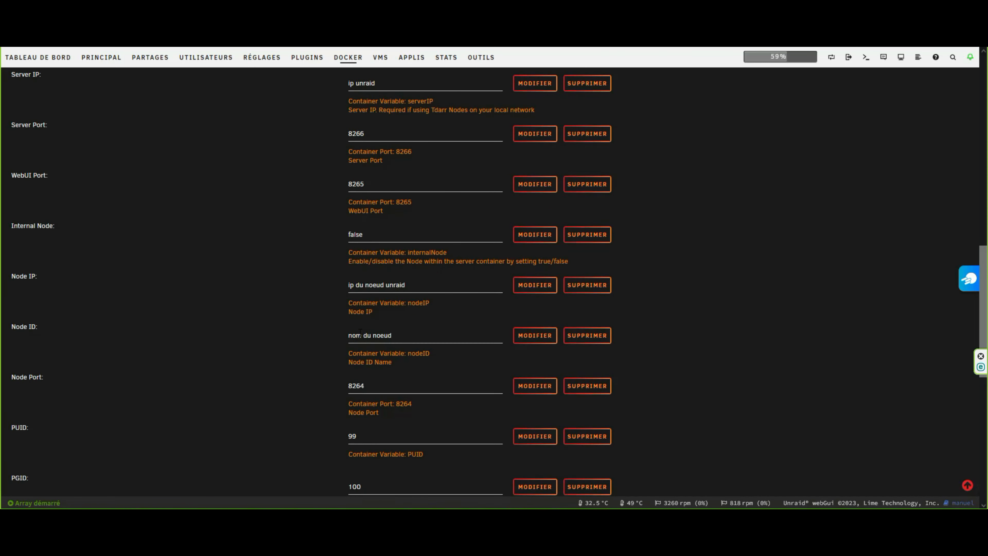
{"action": "scroll", "coordinate": [360, 332], "scroll_direction": "up", "scroll_amount": 8}
{"action": "scroll", "coordinate": [360, 332], "scroll_direction": "up", "scroll_amount": 6}
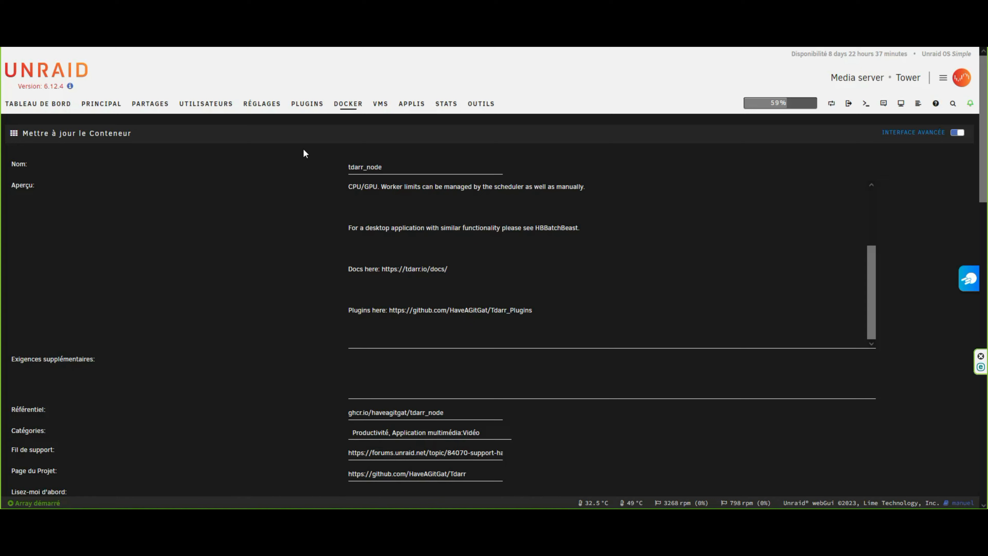
Review the tdarr_node container's settings, comparing its server IP, ports, node ID, and config, media and cache paths with the tdarr server container.
{"action": "scroll", "coordinate": [304, 153], "scroll_direction": "down", "scroll_amount": 7}
{"action": "scroll", "coordinate": [364, 267], "scroll_direction": "down", "scroll_amount": 3}
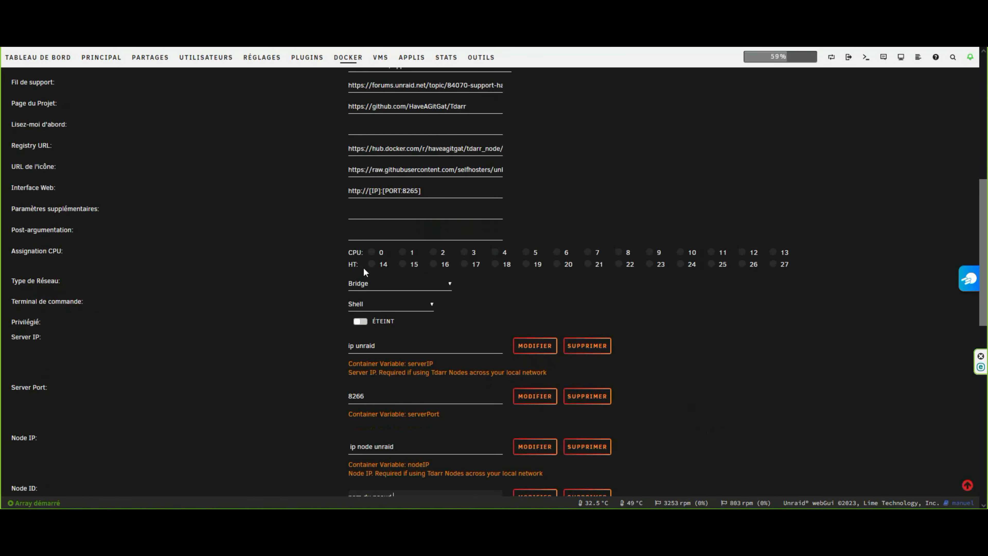
{"action": "scroll", "coordinate": [364, 268], "scroll_direction": "down", "scroll_amount": 2}
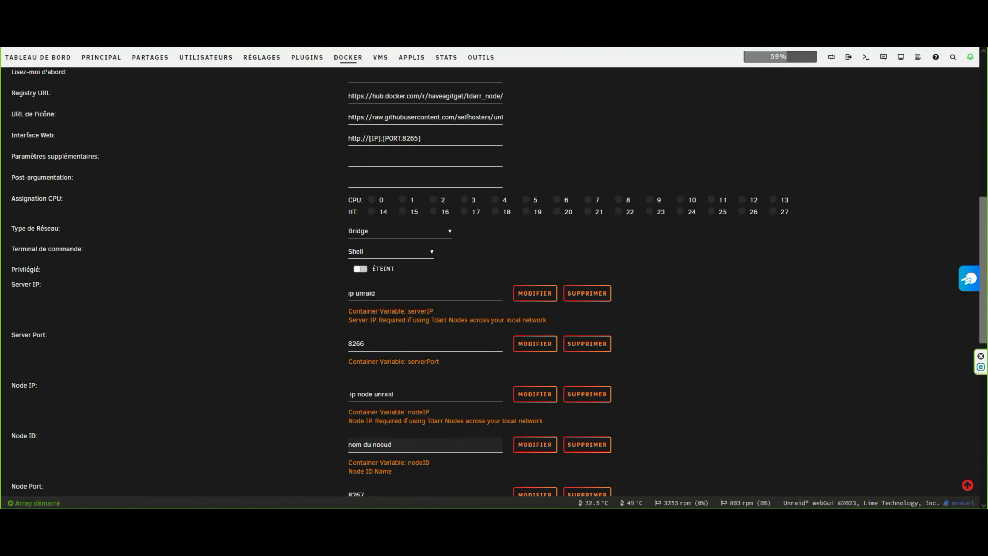
{"action": "scroll", "coordinate": [374, 293], "scroll_direction": "down", "scroll_amount": 2}
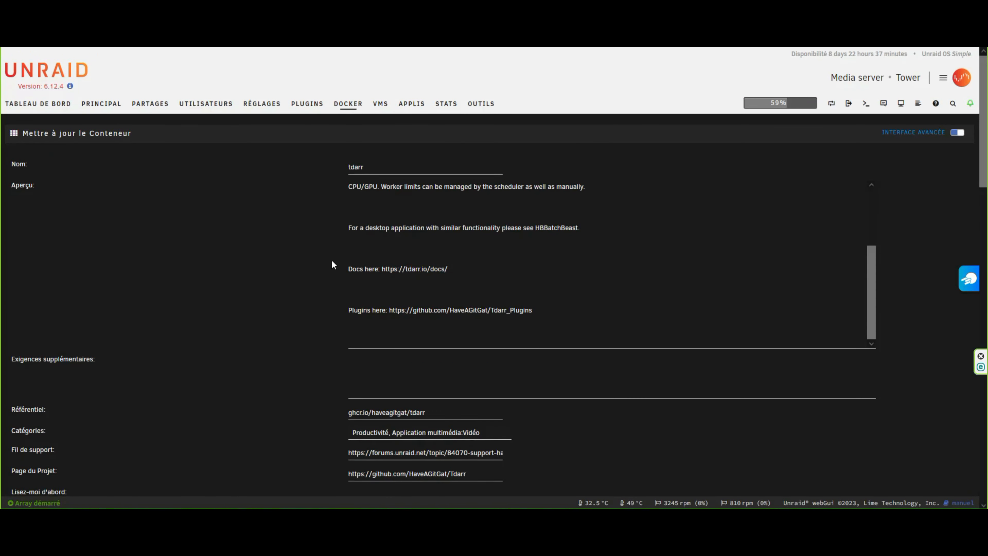
{"action": "scroll", "coordinate": [298, 350], "scroll_direction": "down", "scroll_amount": 5}
{"action": "scroll", "coordinate": [299, 352], "scroll_direction": "down", "scroll_amount": 2}
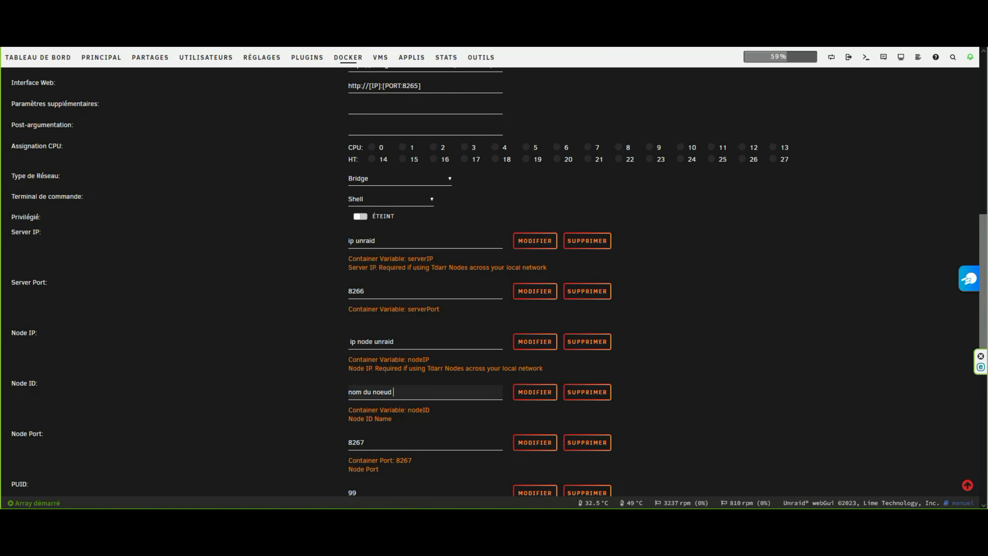
{"action": "scroll", "coordinate": [326, 326], "scroll_direction": "down", "scroll_amount": 1}
{"action": "scroll", "coordinate": [327, 323], "scroll_direction": "down", "scroll_amount": 3}
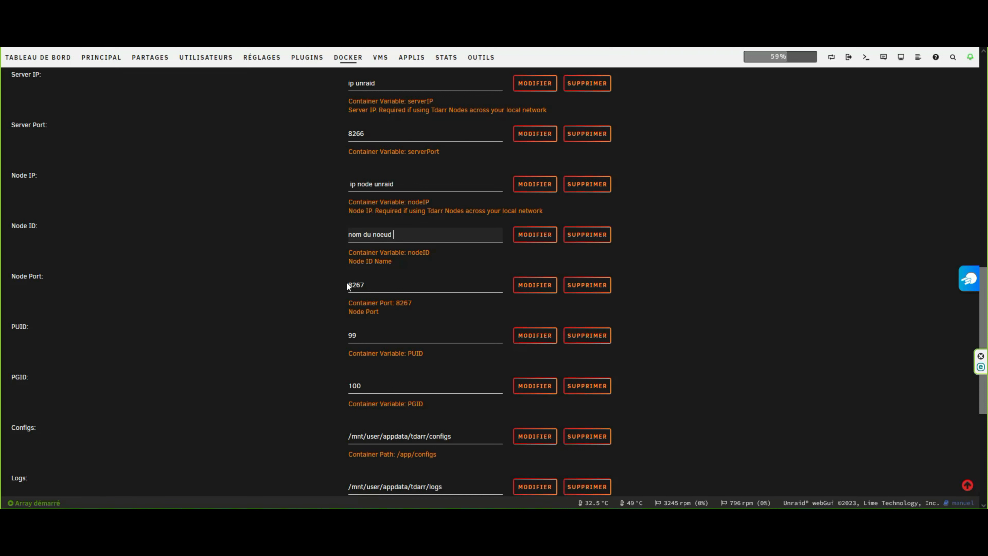
{"action": "scroll", "coordinate": [347, 285], "scroll_direction": "down", "scroll_amount": 1}
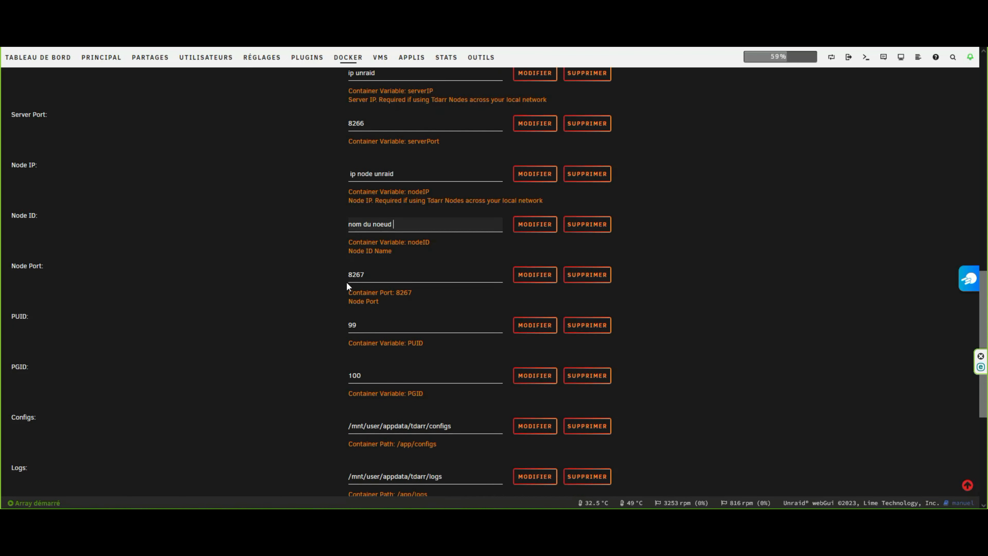
{"action": "scroll", "coordinate": [347, 285], "scroll_direction": "down", "scroll_amount": 3}
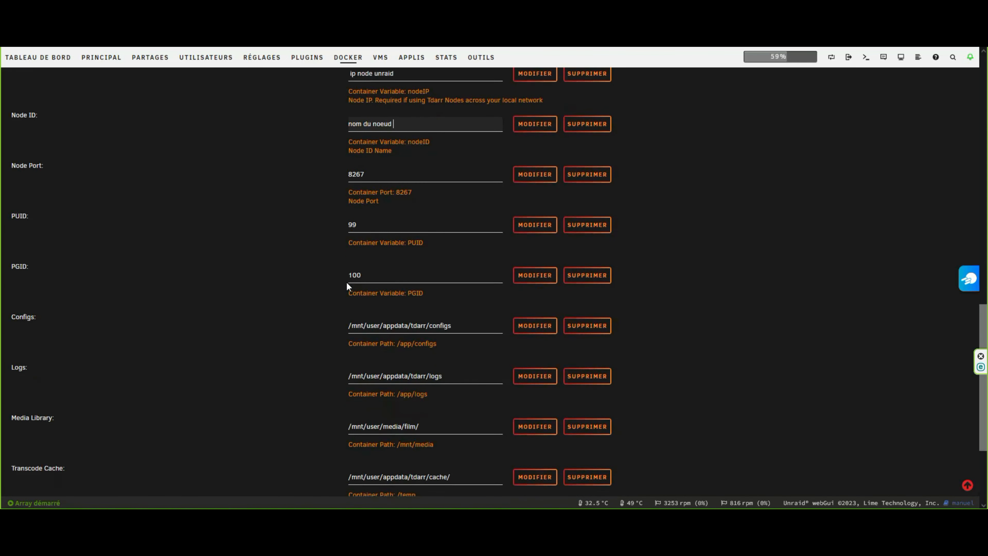
{"action": "scroll", "coordinate": [346, 285], "scroll_direction": "down", "scroll_amount": 1}
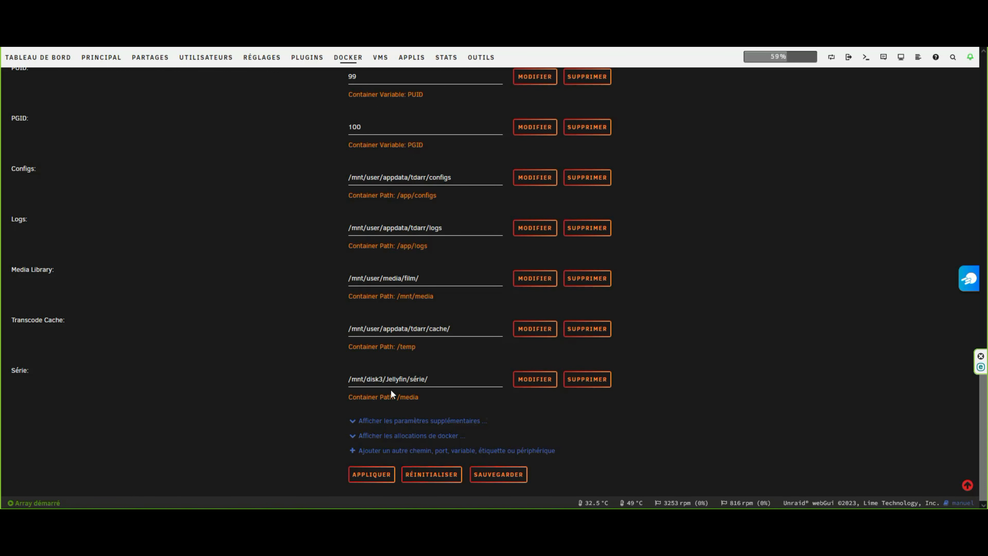
{"action": "scroll", "coordinate": [391, 389], "scroll_direction": "up", "scroll_amount": 18}
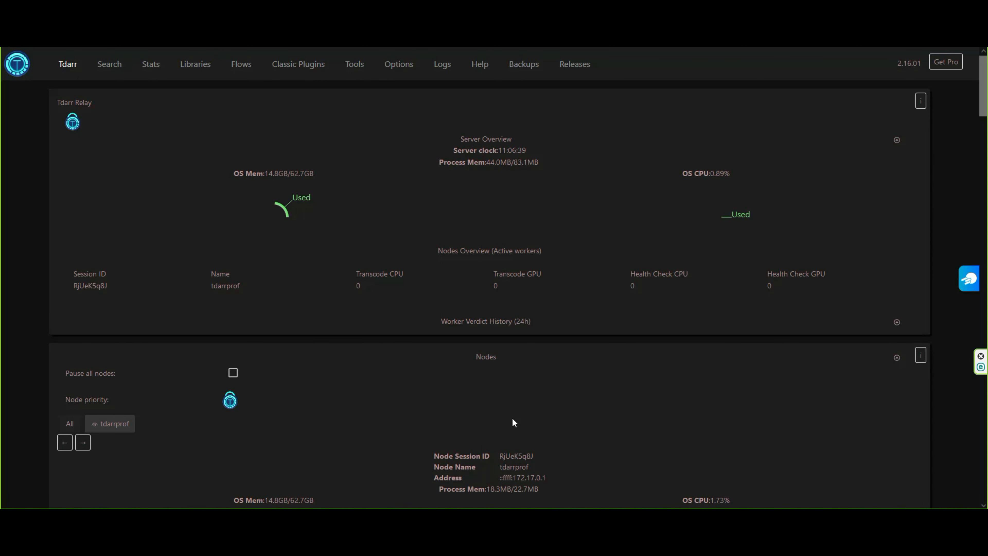
Switch to the Tdarr web interface and look over its server overview, nodes and staging sections.
{"action": "scroll", "coordinate": [513, 421], "scroll_direction": "down", "scroll_amount": 3}
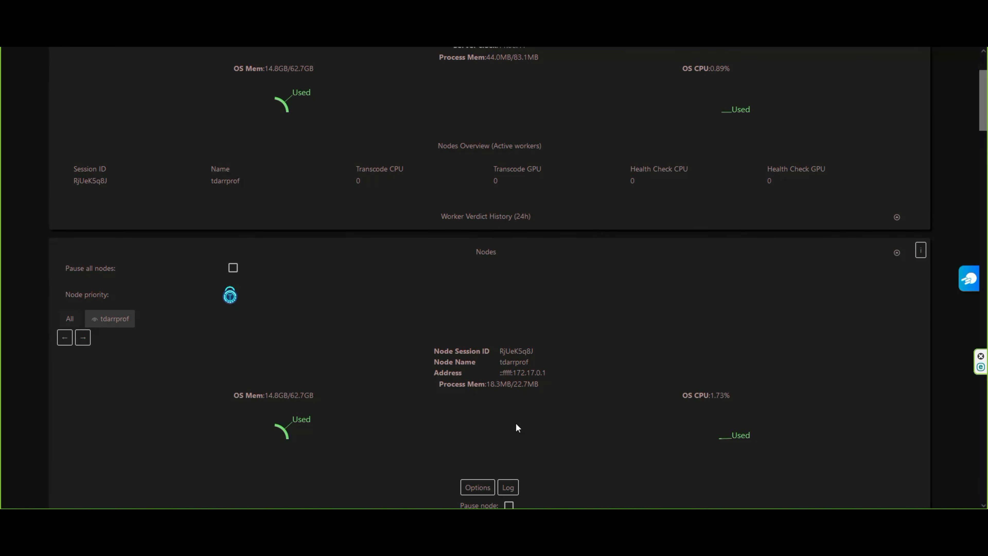
{"action": "scroll", "coordinate": [517, 428], "scroll_direction": "down", "scroll_amount": 12}
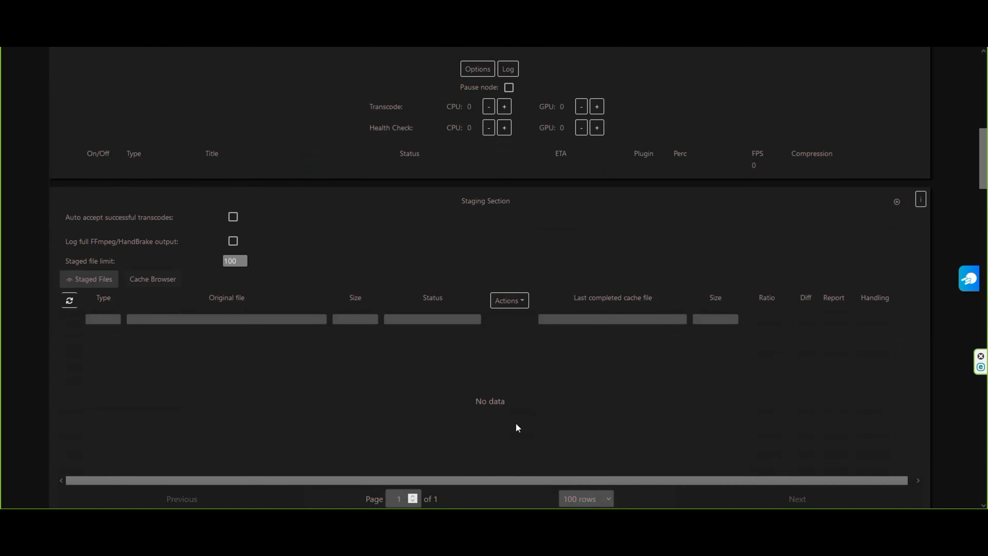
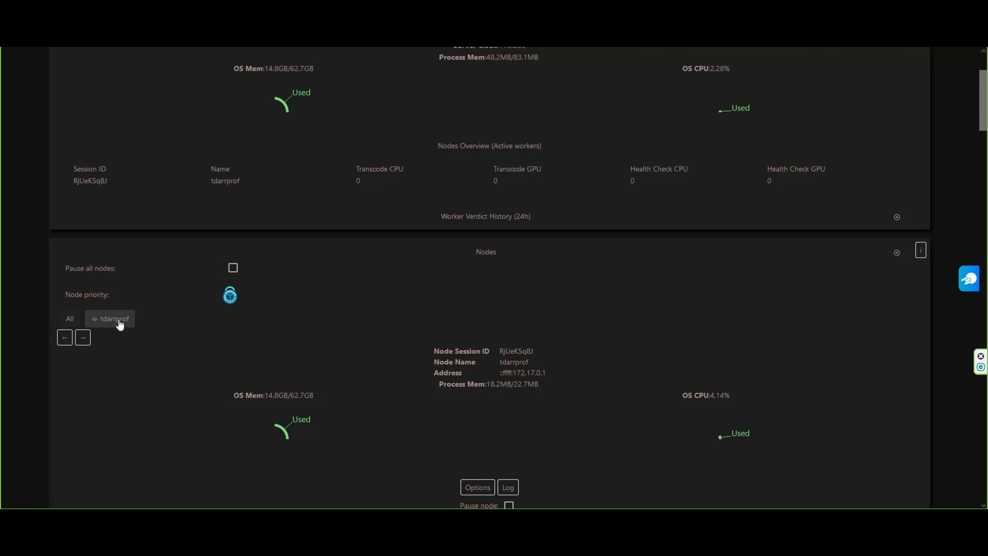
Examine the tdarrprof node's options, including GPU encoding type, worker limit, hourly node schedule and node configuration, and close them.
{"action": "scroll", "coordinate": [322, 322], "scroll_direction": "down", "scroll_amount": 5}
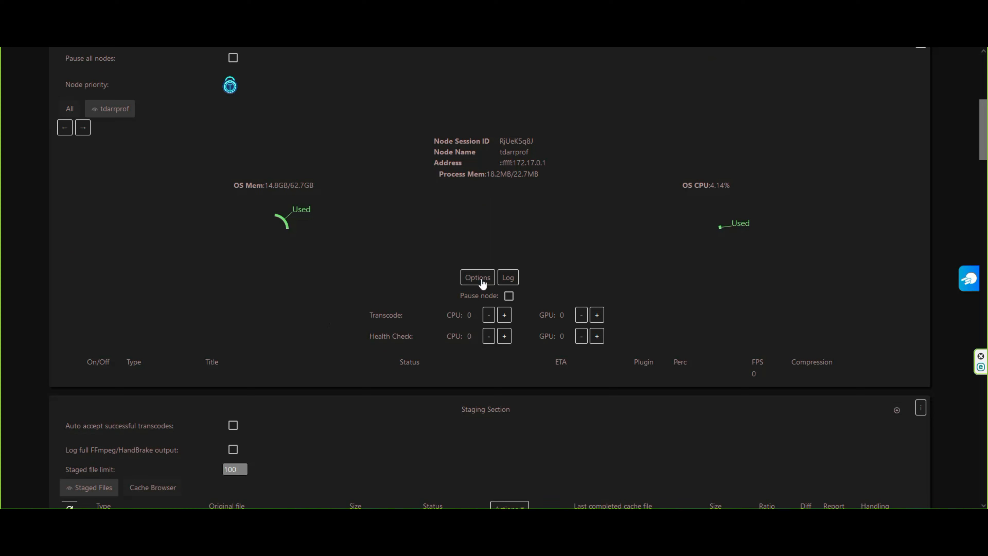
{"action": "left_click", "coordinate": [481, 278]}
{"action": "scroll", "coordinate": [459, 275], "scroll_direction": "down", "scroll_amount": 10}
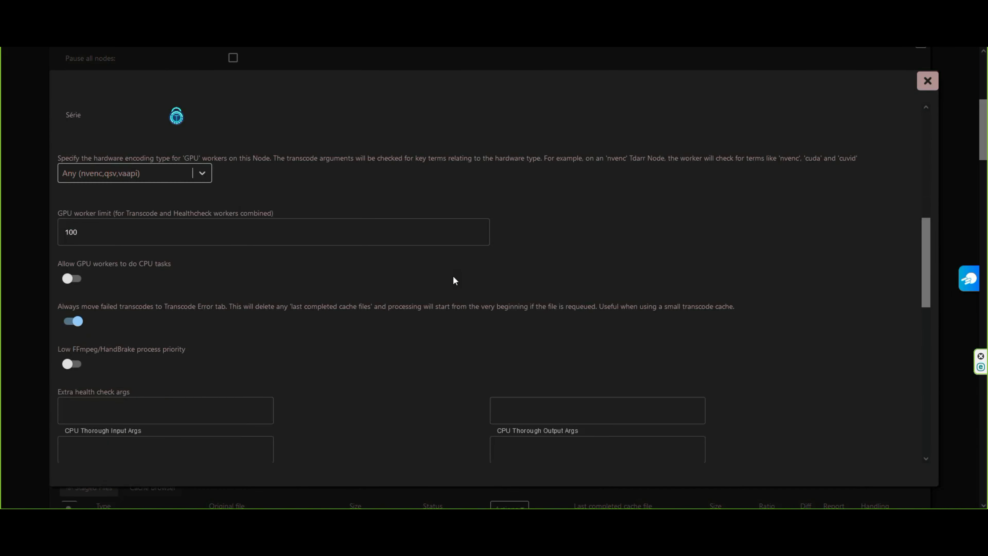
{"action": "scroll", "coordinate": [455, 280], "scroll_direction": "down", "scroll_amount": 10}
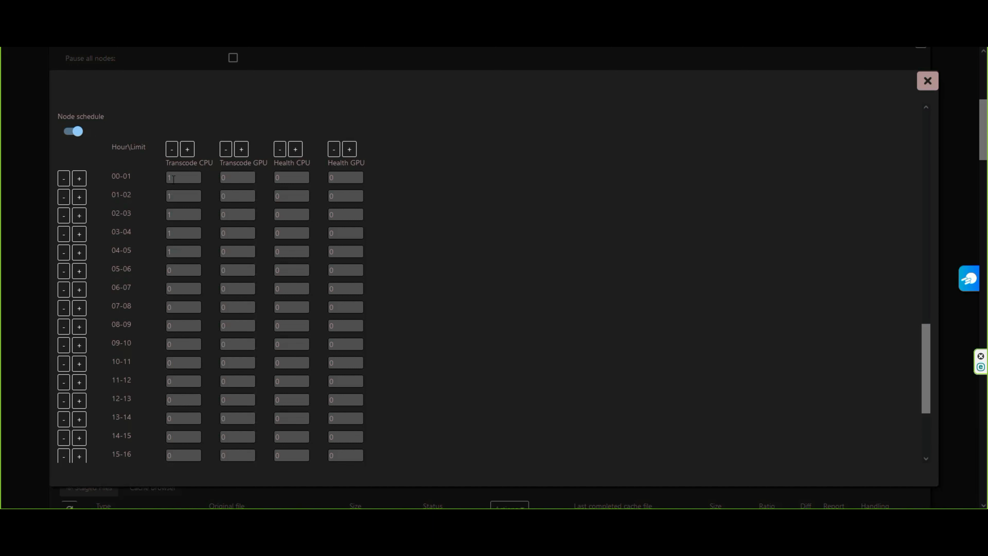
{"action": "scroll", "coordinate": [183, 249], "scroll_direction": "down", "scroll_amount": 4}
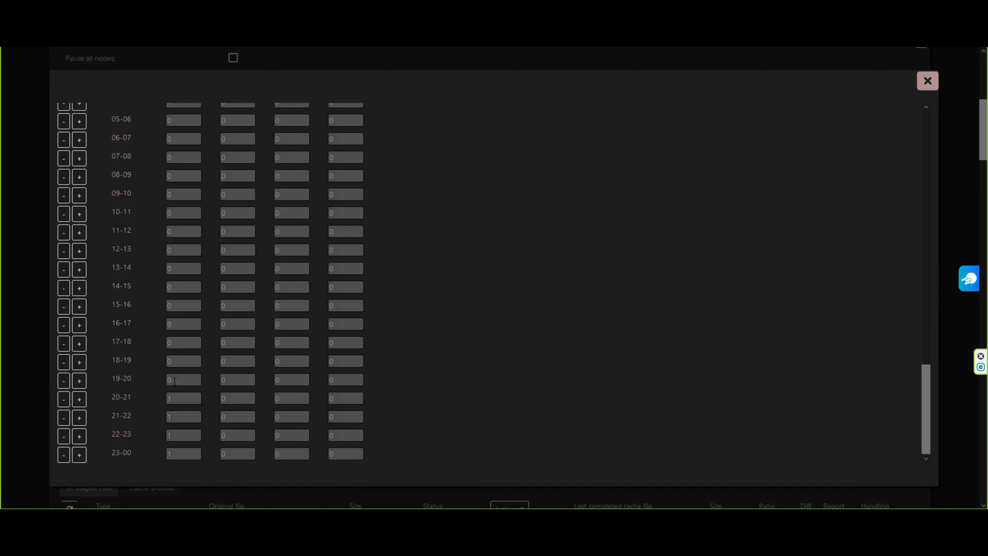
{"action": "scroll", "coordinate": [170, 363], "scroll_direction": "up", "scroll_amount": 10}
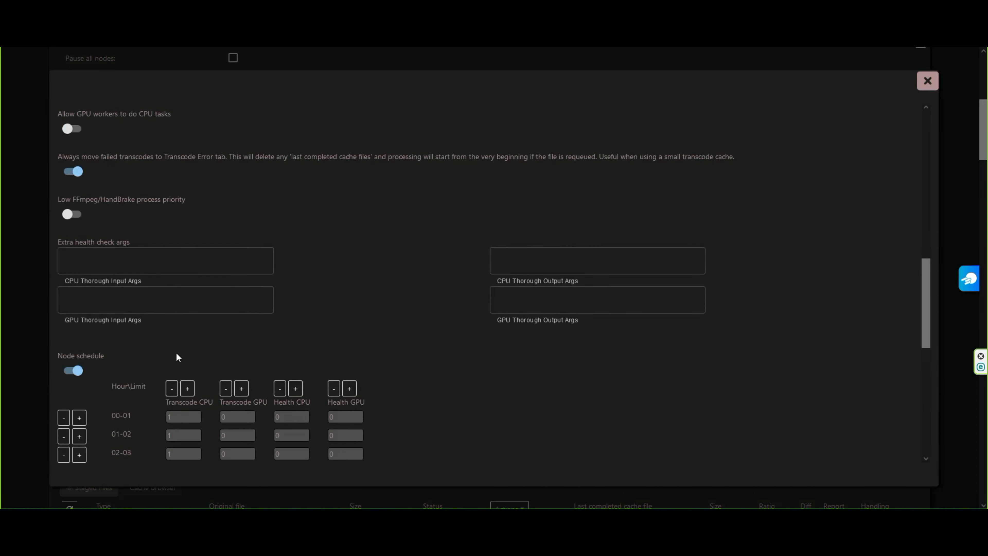
{"action": "scroll", "coordinate": [214, 328], "scroll_direction": "up", "scroll_amount": 8}
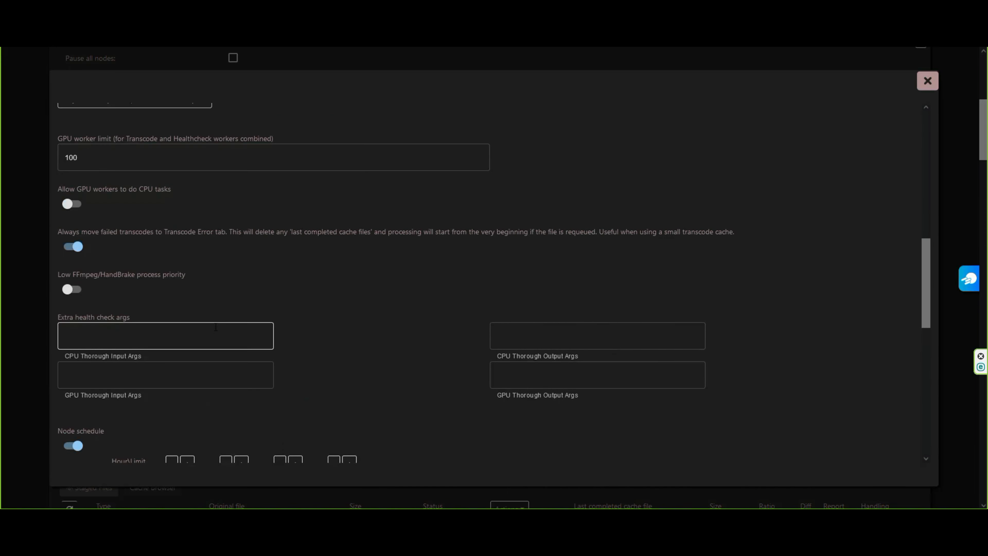
{"action": "scroll", "coordinate": [215, 327], "scroll_direction": "up", "scroll_amount": 6}
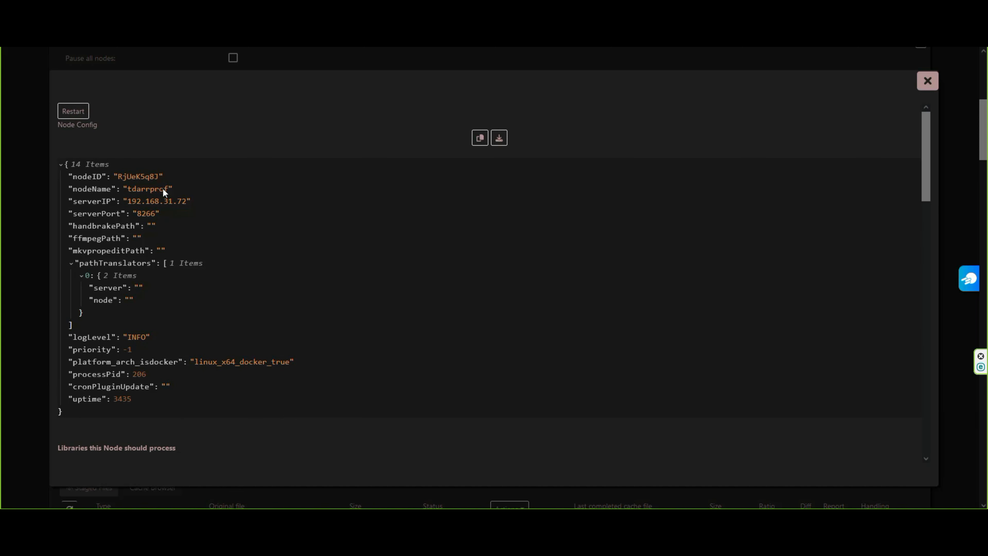
{"action": "left_click", "coordinate": [927, 82]}
Examine the dashboard's staging section and the list of films in the transcode queue.
{"action": "scroll", "coordinate": [304, 248], "scroll_direction": "down", "scroll_amount": 13}
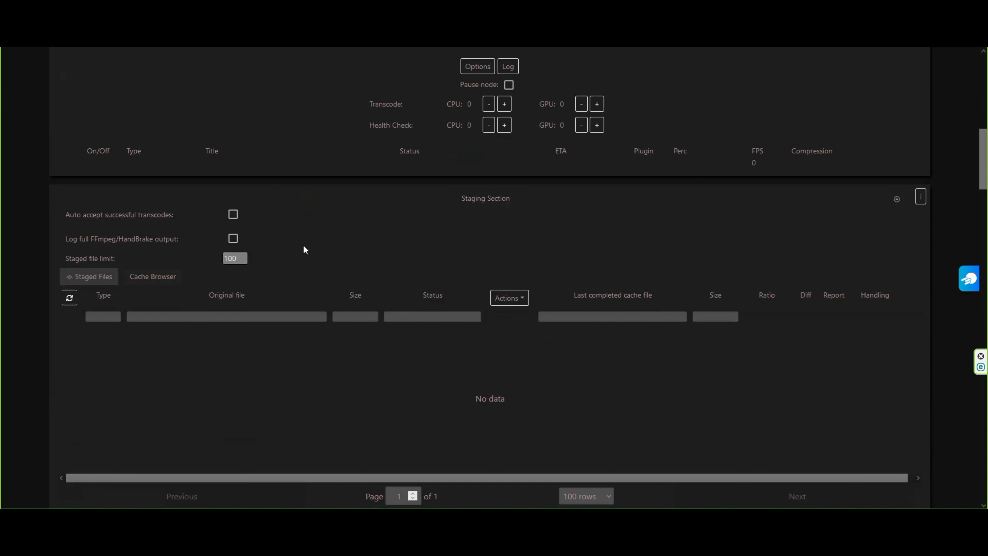
{"action": "scroll", "coordinate": [304, 249], "scroll_direction": "down", "scroll_amount": 10}
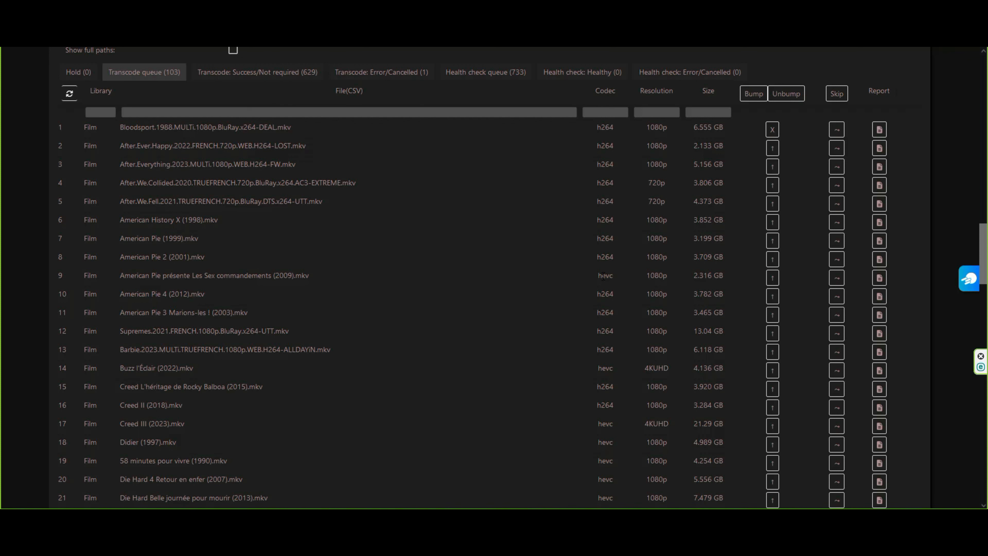
{"action": "scroll", "coordinate": [409, 201], "scroll_direction": "up", "scroll_amount": 10}
{"action": "scroll", "coordinate": [402, 193], "scroll_direction": "down", "scroll_amount": 4}
{"action": "scroll", "coordinate": [407, 191], "scroll_direction": "up", "scroll_amount": 15}
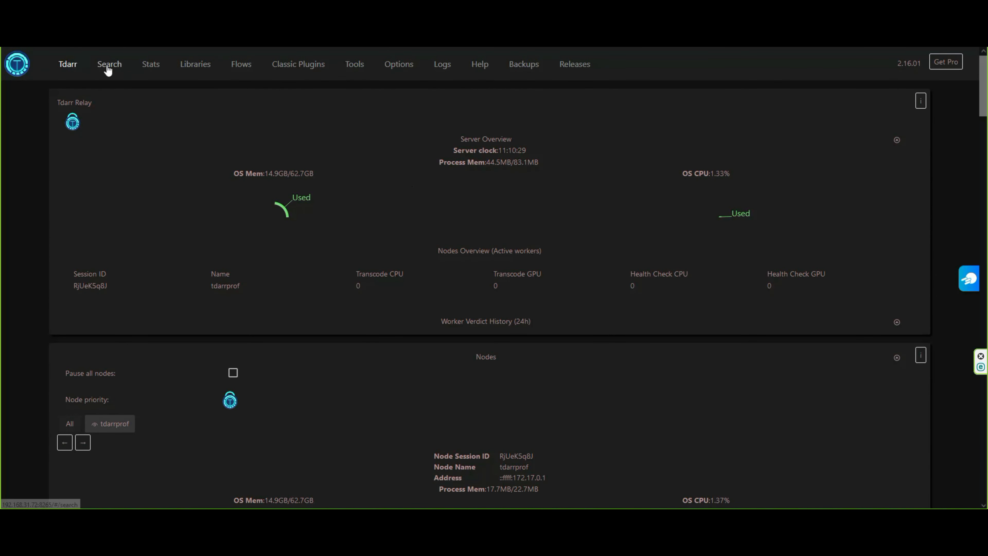
Go to the Search page and examine the library file table with its streams, codec, size, bitrate and per-file actions.
{"action": "left_click", "coordinate": [112, 66]}
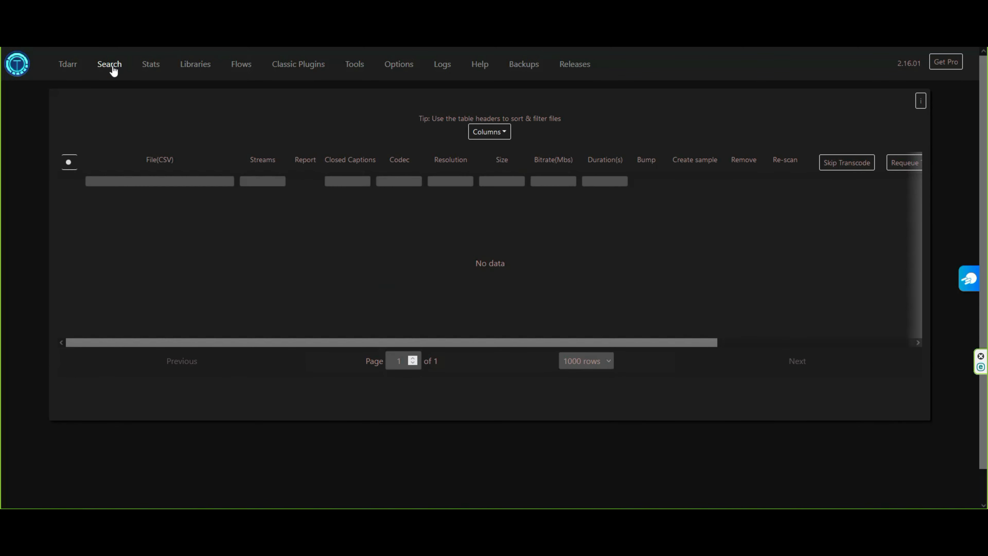
{"action": "scroll", "coordinate": [273, 129], "scroll_direction": "down", "scroll_amount": 1}
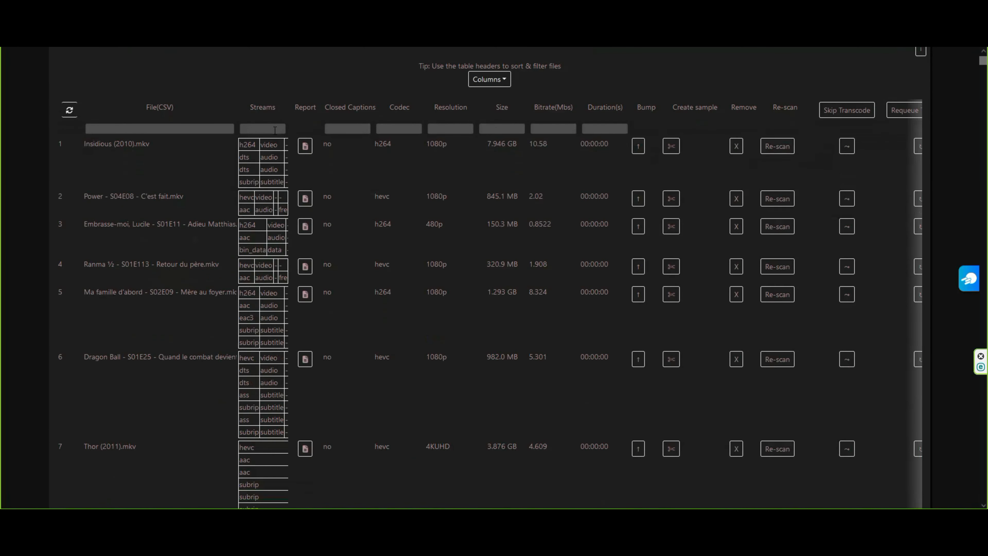
{"action": "scroll", "coordinate": [274, 130], "scroll_direction": "up", "scroll_amount": 1}
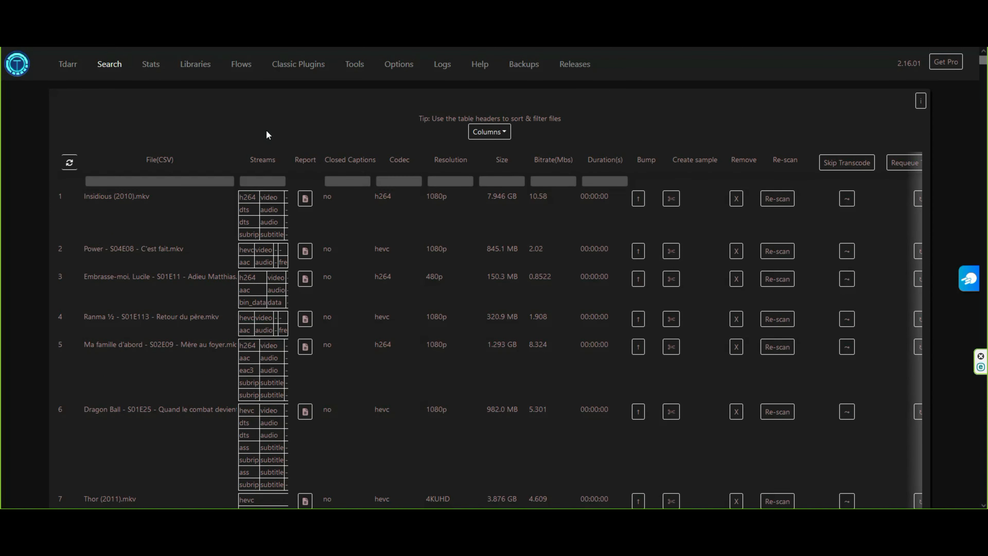
{"action": "scroll", "coordinate": [267, 131], "scroll_direction": "down", "scroll_amount": 2}
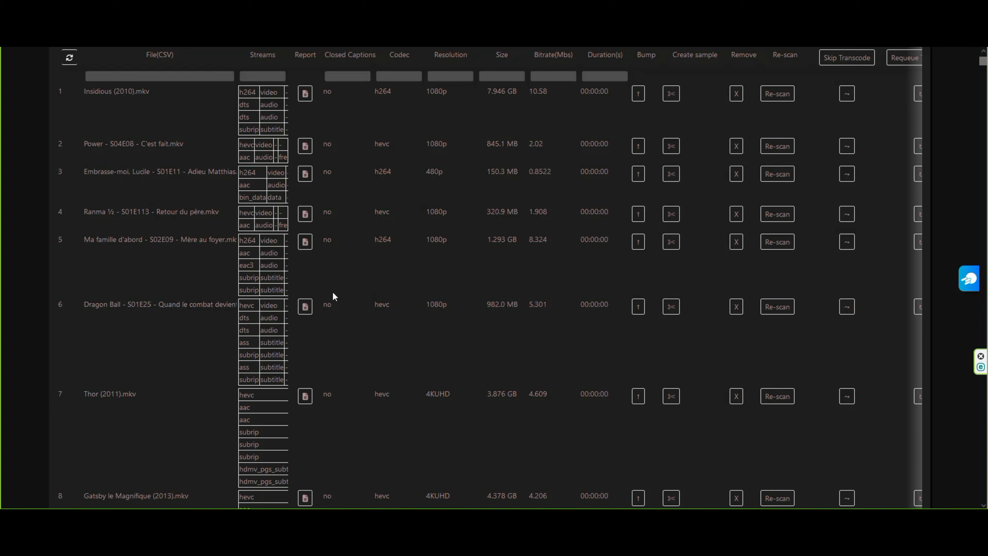
{"action": "scroll", "coordinate": [501, 173], "scroll_direction": "up", "scroll_amount": 1}
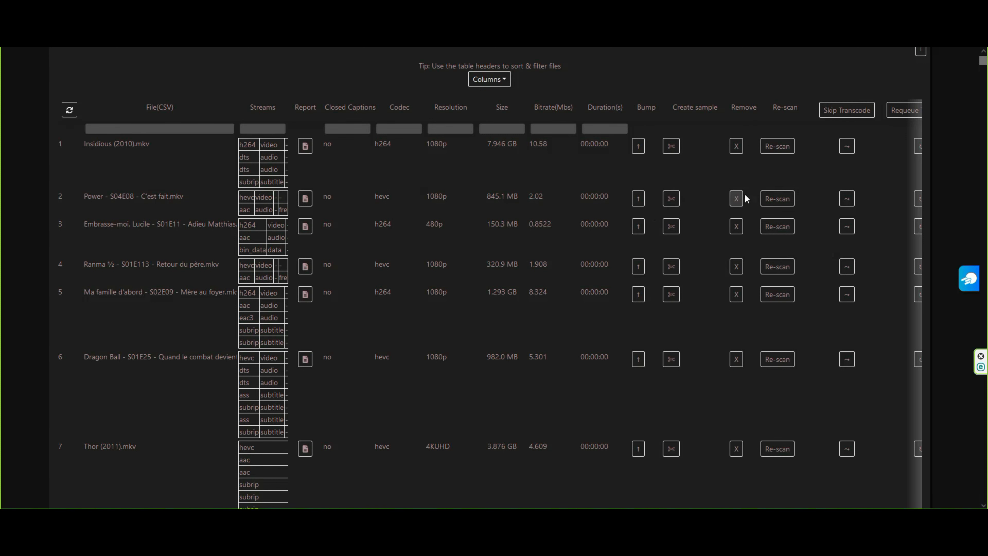
Look through the library file table, then widen the Streams column and sort the files by it.
{"action": "scroll", "coordinate": [771, 208], "scroll_direction": "down", "scroll_amount": 1}
{"action": "scroll", "coordinate": [771, 214], "scroll_direction": "down", "scroll_amount": 9}
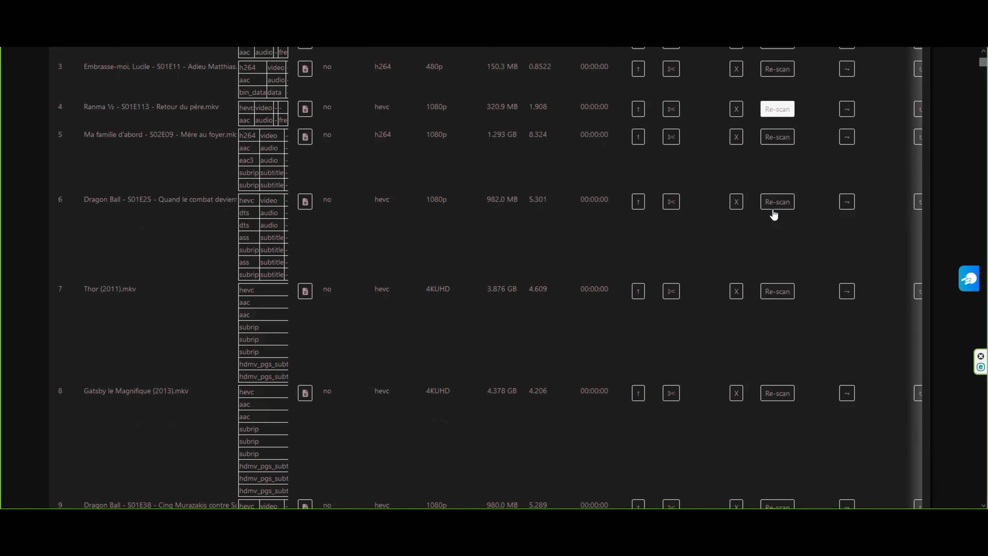
{"action": "scroll", "coordinate": [773, 210], "scroll_direction": "down", "scroll_amount": 7}
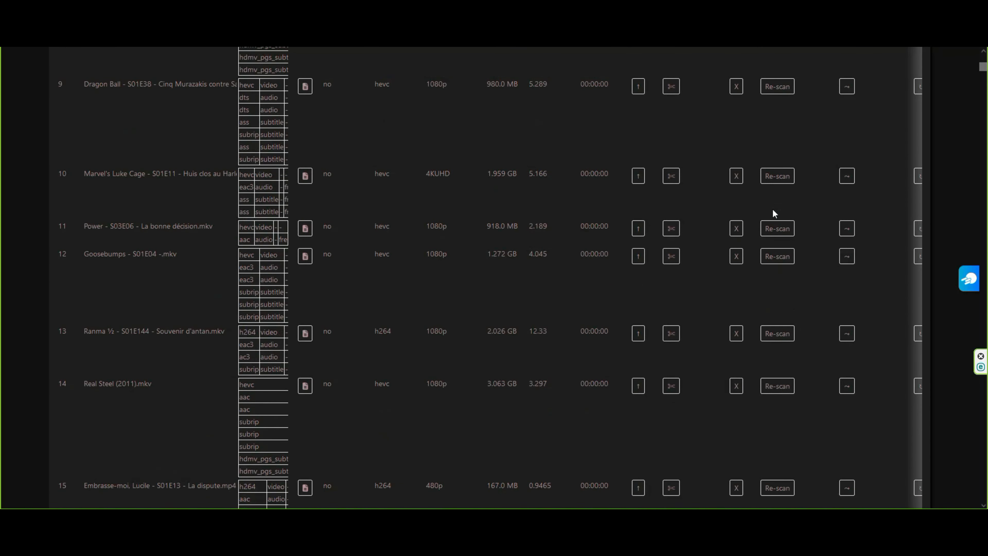
{"action": "scroll", "coordinate": [770, 214], "scroll_direction": "up", "scroll_amount": 13}
{"action": "scroll", "coordinate": [762, 234], "scroll_direction": "up", "scroll_amount": 5}
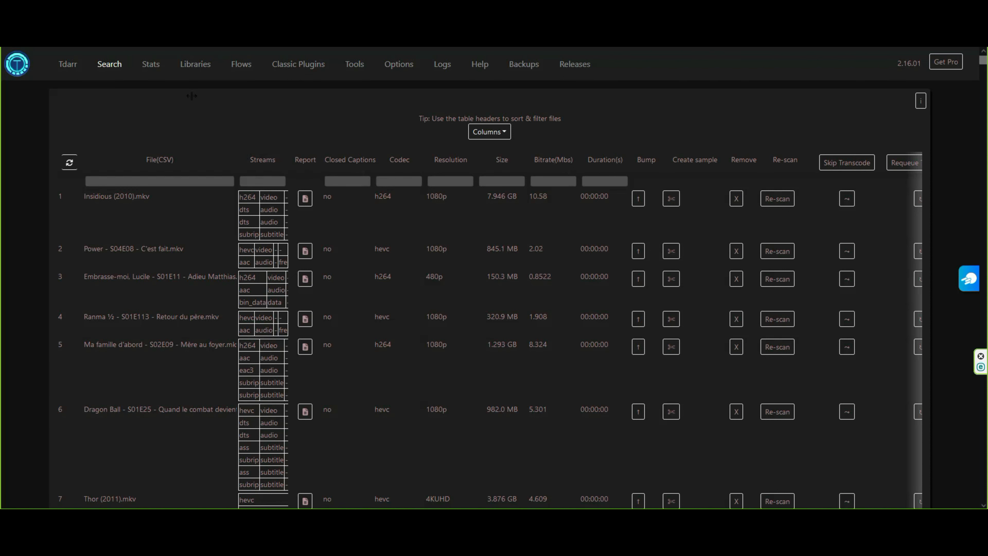
{"action": "left_click_drag", "start_coordinate": [192, 95], "coordinate": [191, 98]}
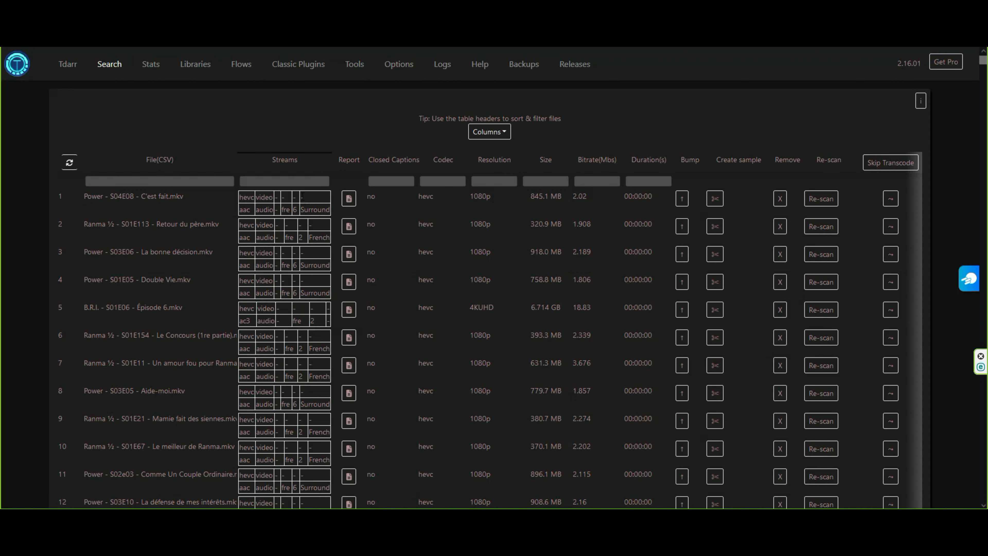
Review the transcode and health statistics, then open the Libraries page and look over the Série library's source settings.
{"action": "left_click", "coordinate": [155, 65]}
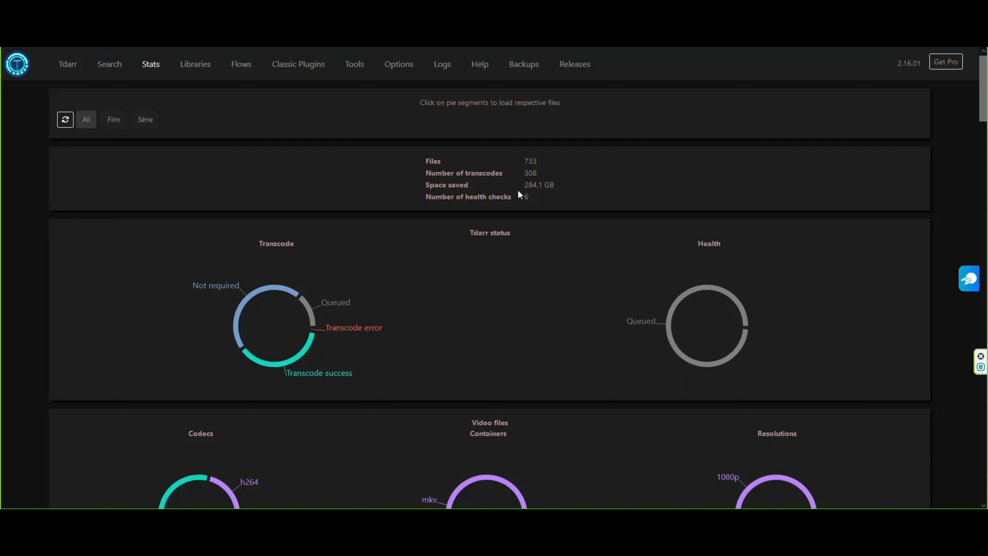
{"action": "left_click", "coordinate": [194, 67]}
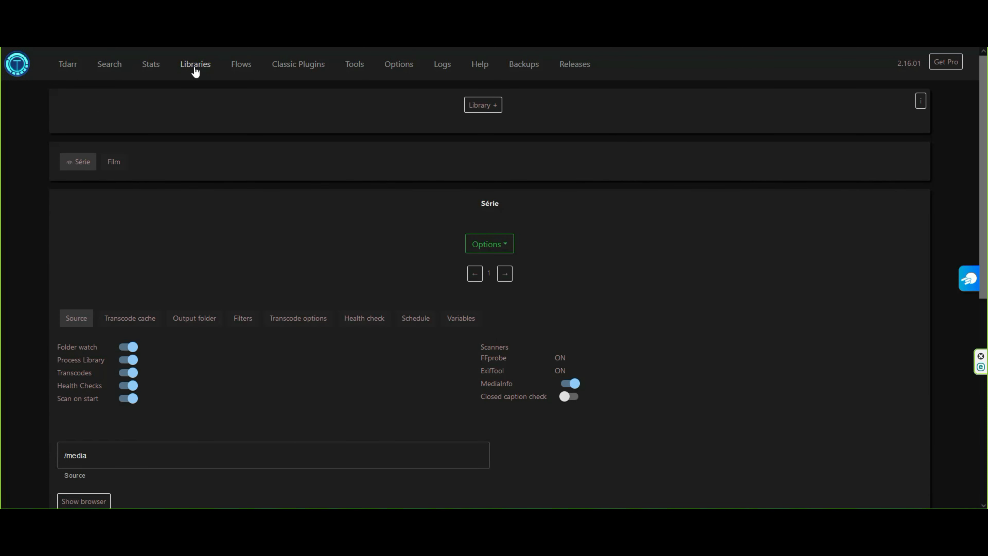
{"action": "scroll", "coordinate": [221, 195], "scroll_direction": "down", "scroll_amount": 1}
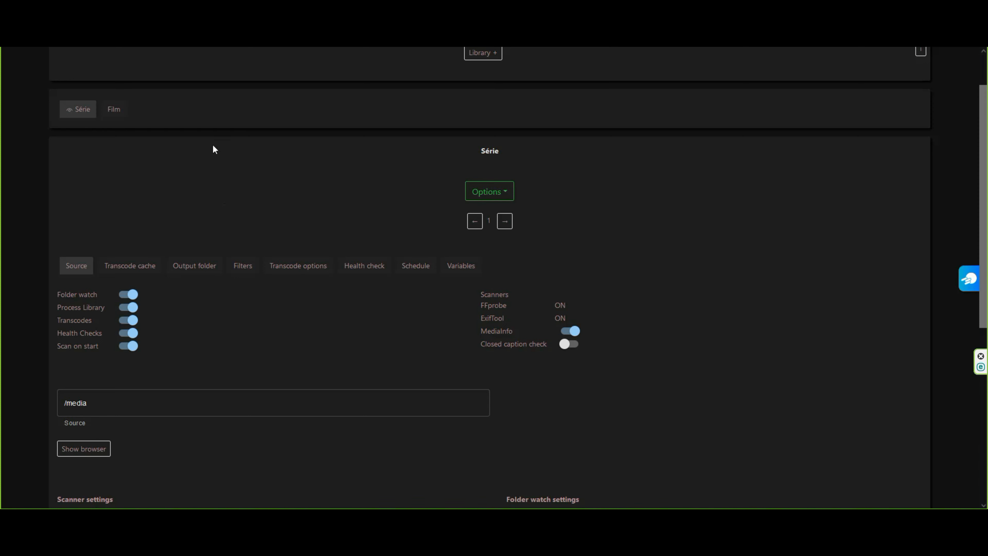
Examine the Film library's source, scanner and folder watch settings, and browse the folders inside its /mnt/media source path.
{"action": "left_click", "coordinate": [106, 109]}
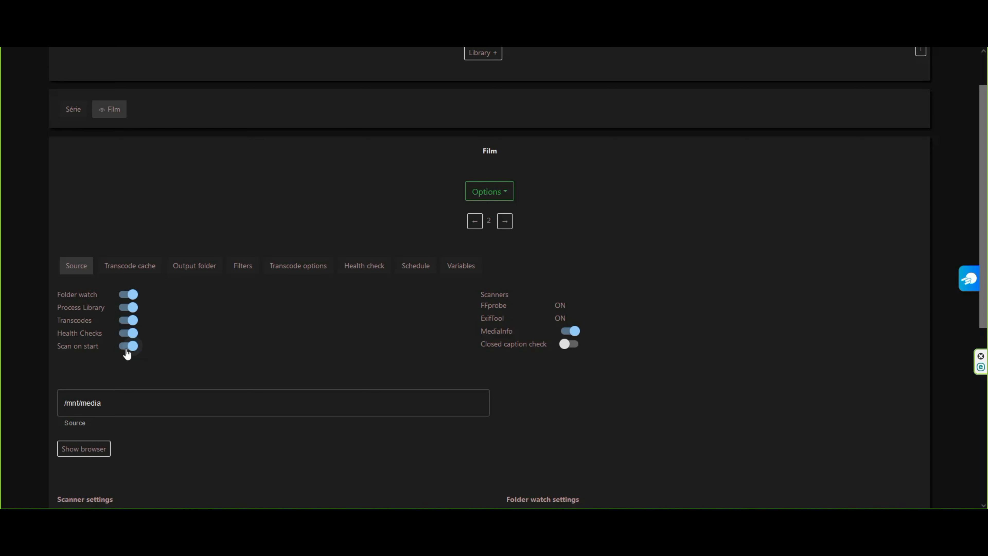
{"action": "scroll", "coordinate": [126, 350], "scroll_direction": "down", "scroll_amount": 8}
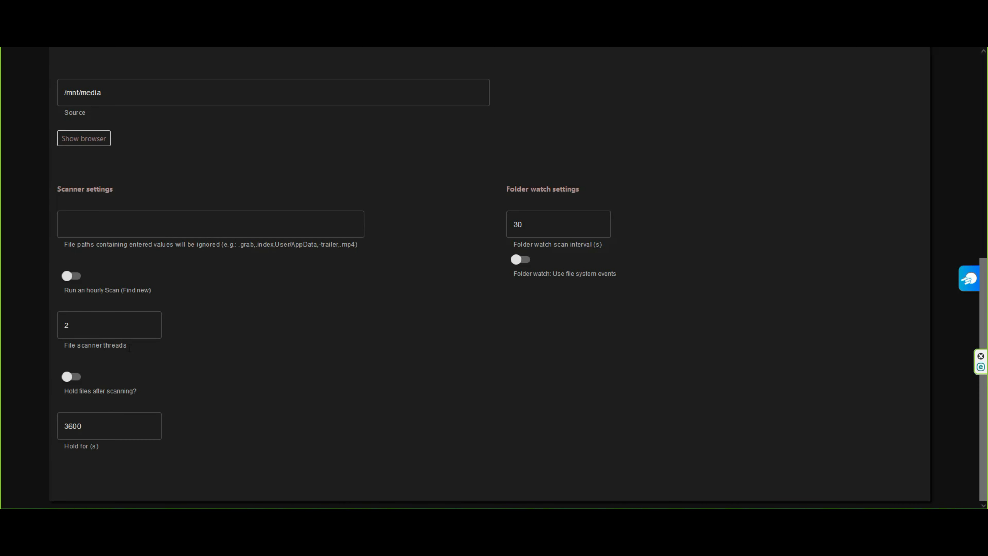
{"action": "scroll", "coordinate": [129, 348], "scroll_direction": "up", "scroll_amount": 5}
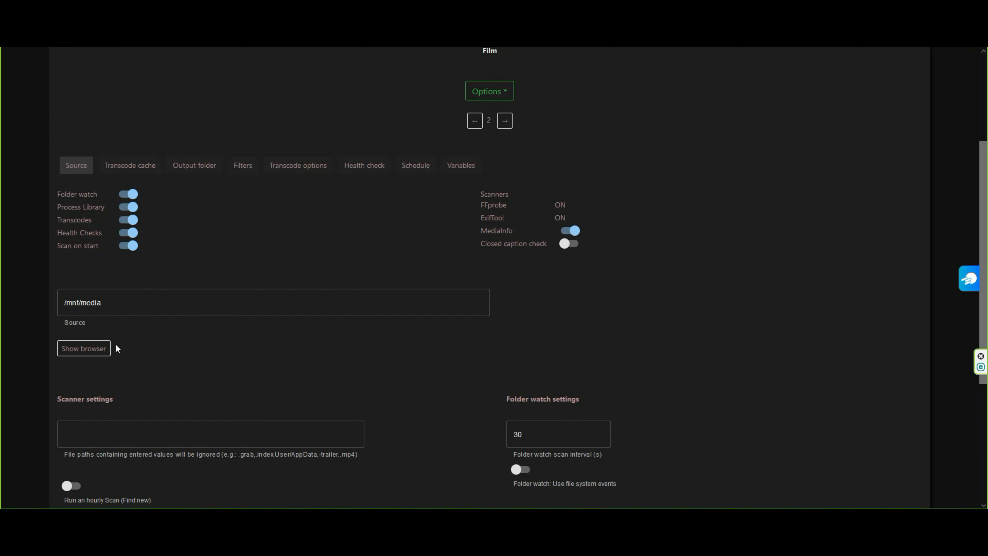
{"action": "left_click", "coordinate": [100, 349]}
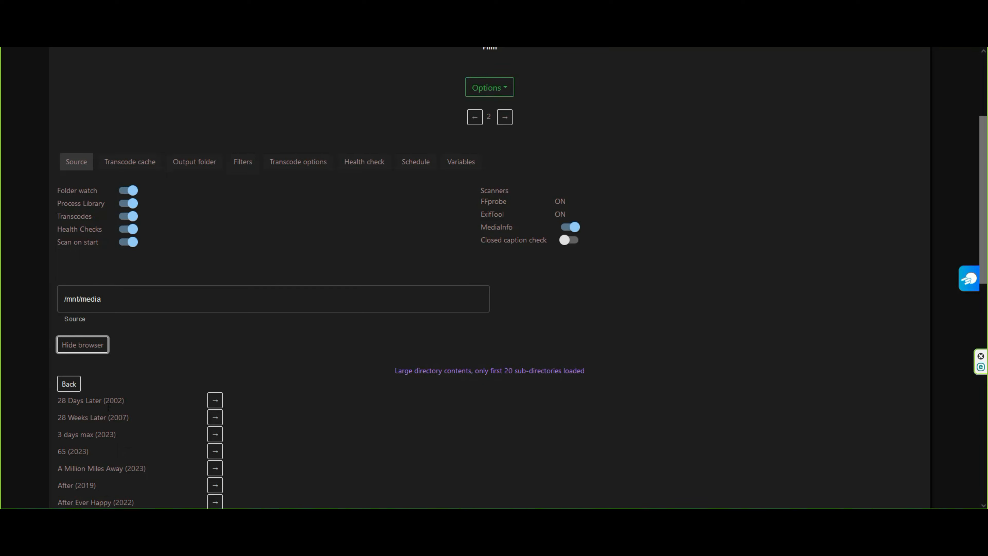
{"action": "scroll", "coordinate": [115, 338], "scroll_direction": "down", "scroll_amount": 3}
{"action": "scroll", "coordinate": [108, 432], "scroll_direction": "up", "scroll_amount": 6}
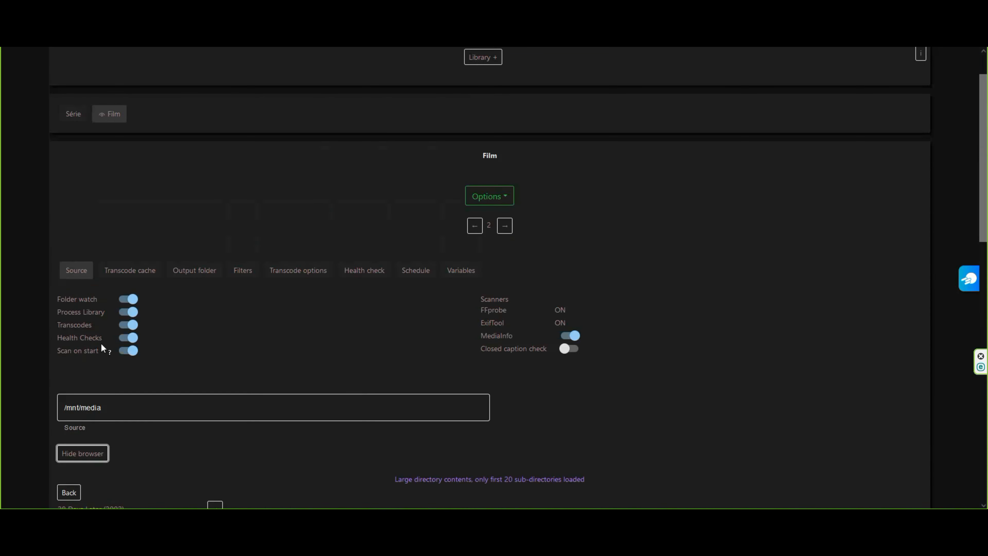
Examine the Film library's transcode cache path, output folder options, and scan-level and transcode-queue filters.
{"action": "left_click", "coordinate": [124, 272]}
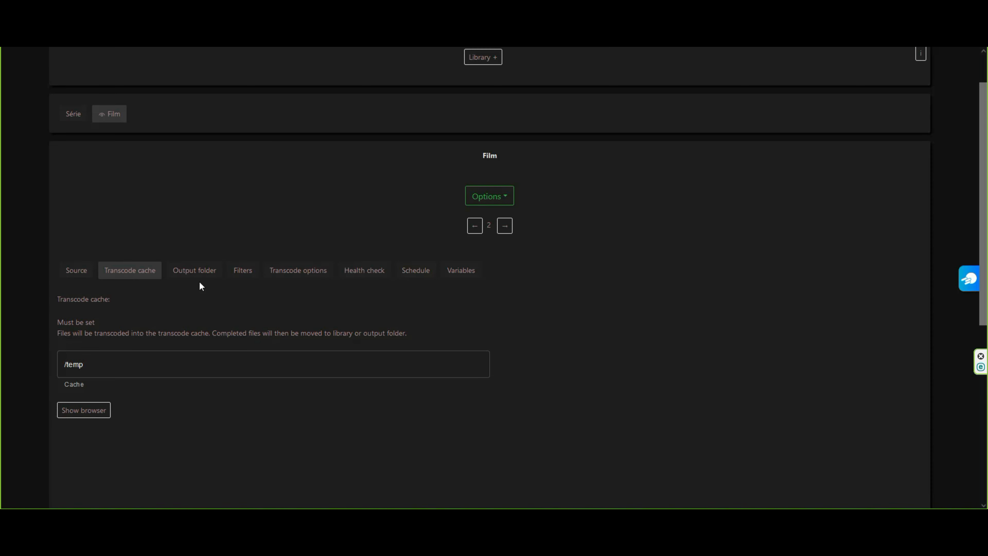
{"action": "left_click", "coordinate": [201, 276]}
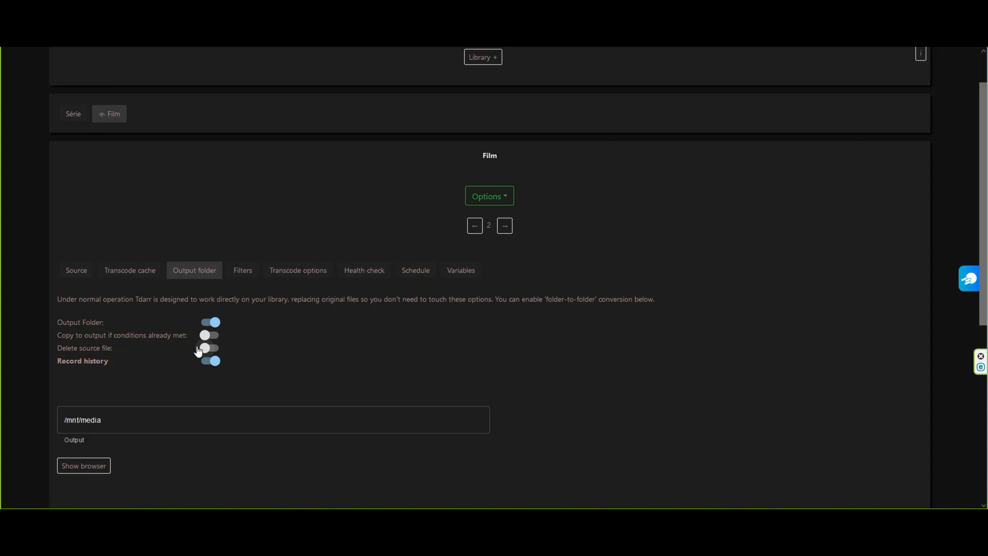
{"action": "left_click", "coordinate": [232, 275]}
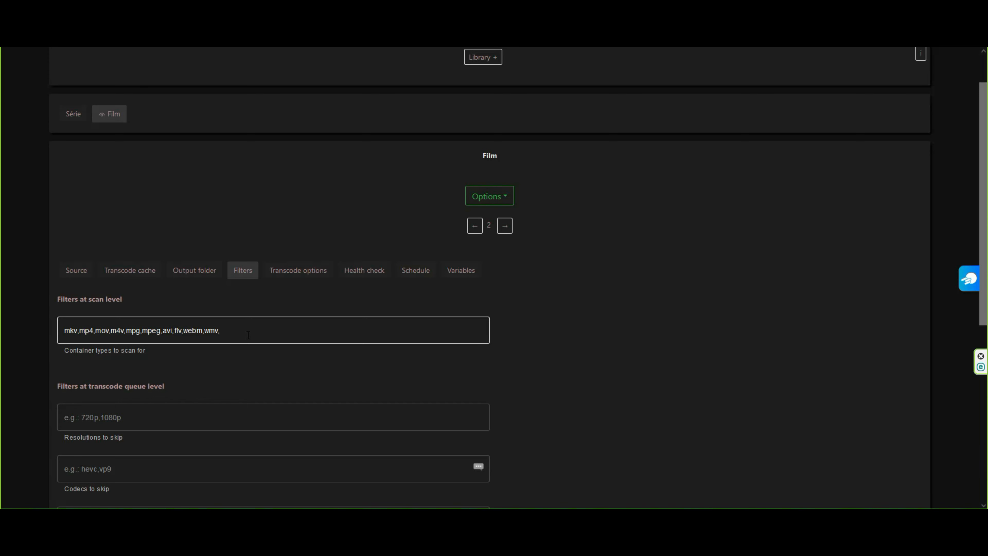
{"action": "left_click", "coordinate": [182, 417]}
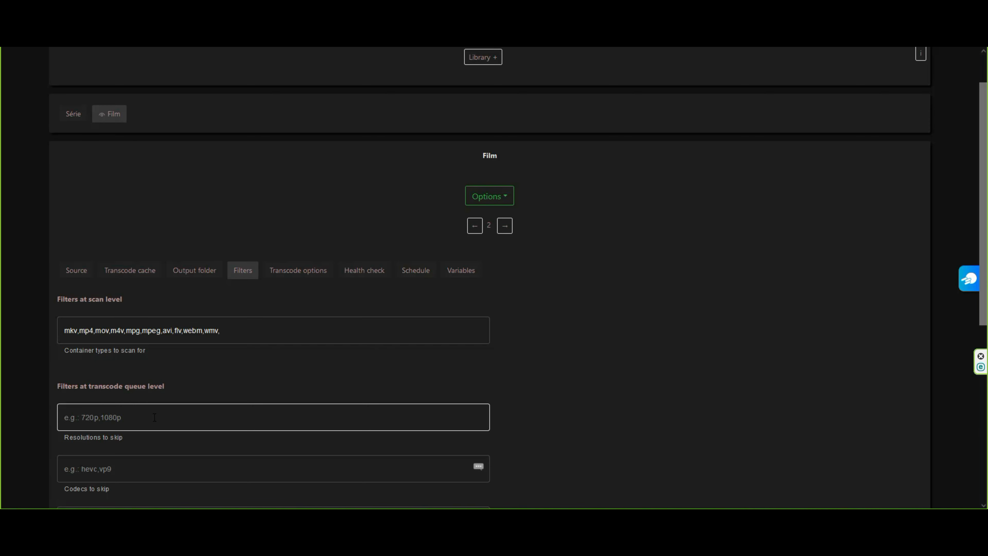
Open the Film library's transcode options, review its plugin stack, and search the filter, action and community plugins for "cpu".
{"action": "left_click", "coordinate": [272, 278]}
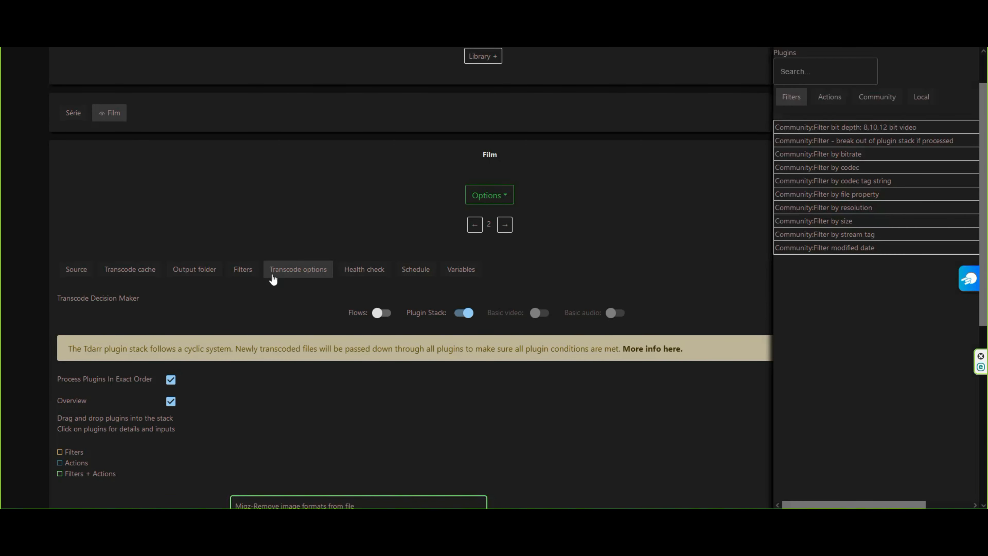
{"action": "scroll", "coordinate": [273, 278], "scroll_direction": "down", "scroll_amount": 5}
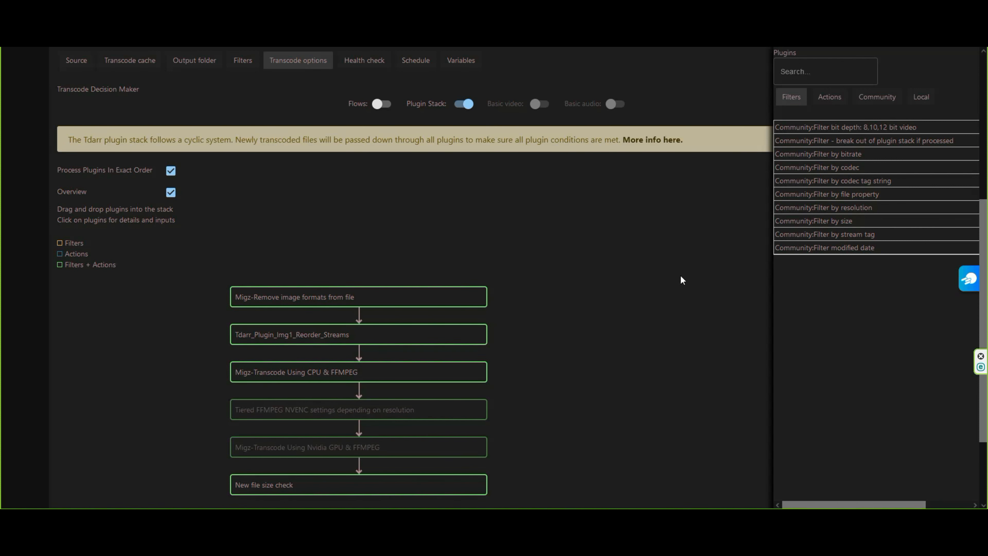
{"action": "left_click", "coordinate": [800, 77]}
{"action": "type", "text": "cpu"}
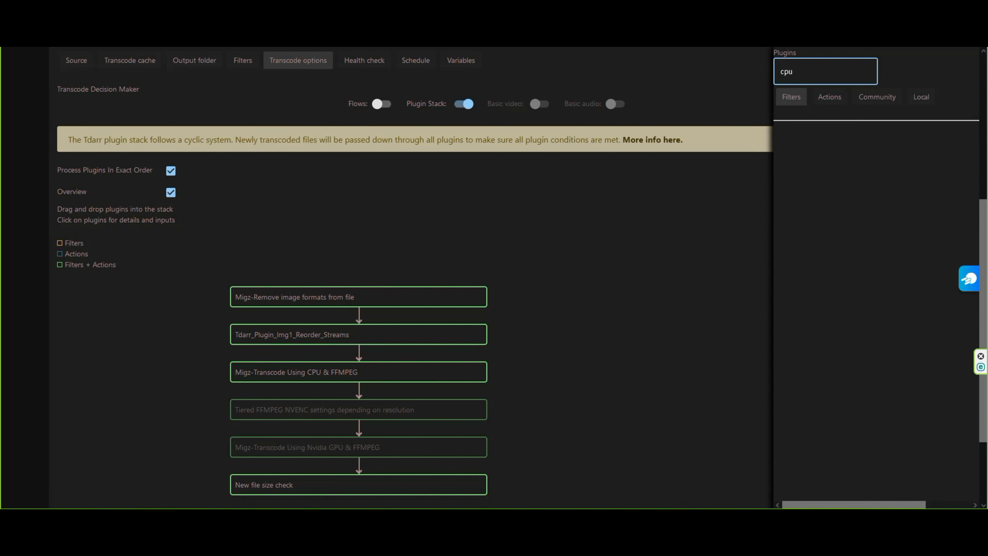
{"action": "left_click", "coordinate": [831, 101]}
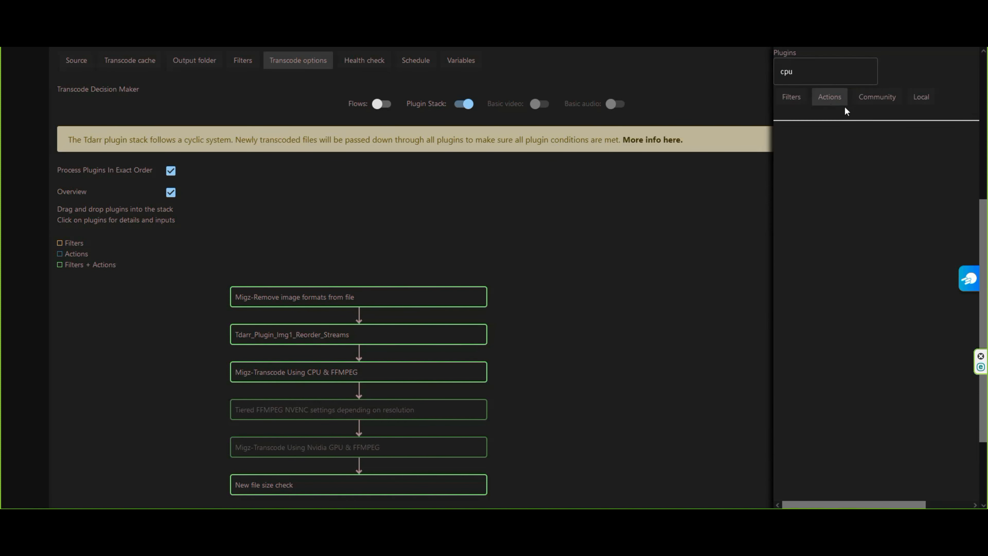
{"action": "left_click", "coordinate": [870, 102]}
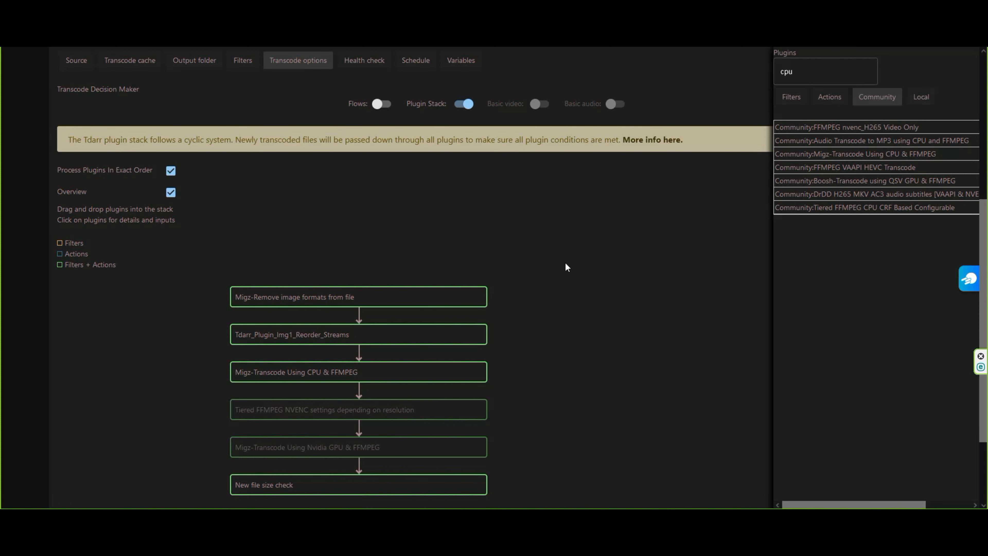
Search the community and filter plugins for "gpu".
{"action": "left_click_drag", "start_coordinate": [801, 72], "coordinate": [705, 75]}
{"action": "type", "text": "gpu"}
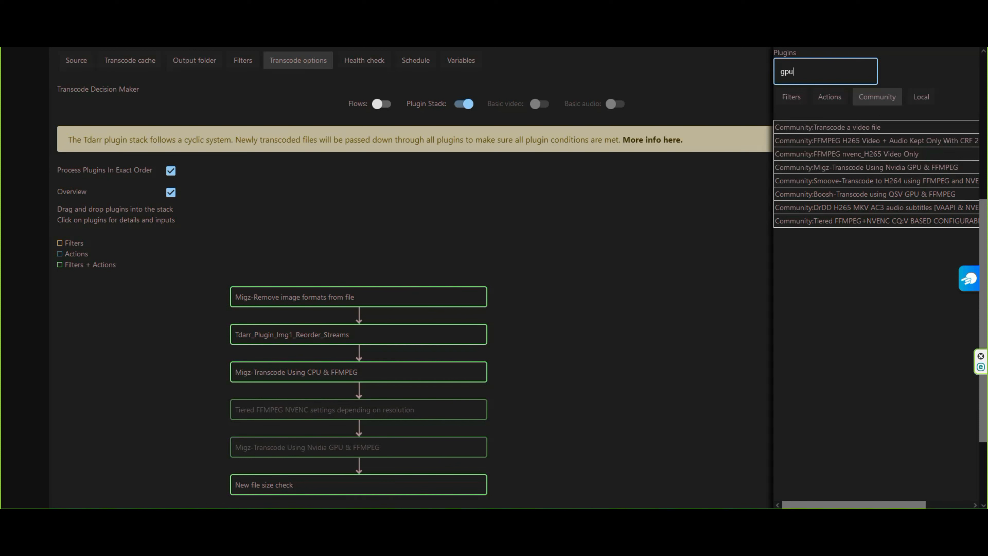
{"action": "left_click", "coordinate": [802, 101]}
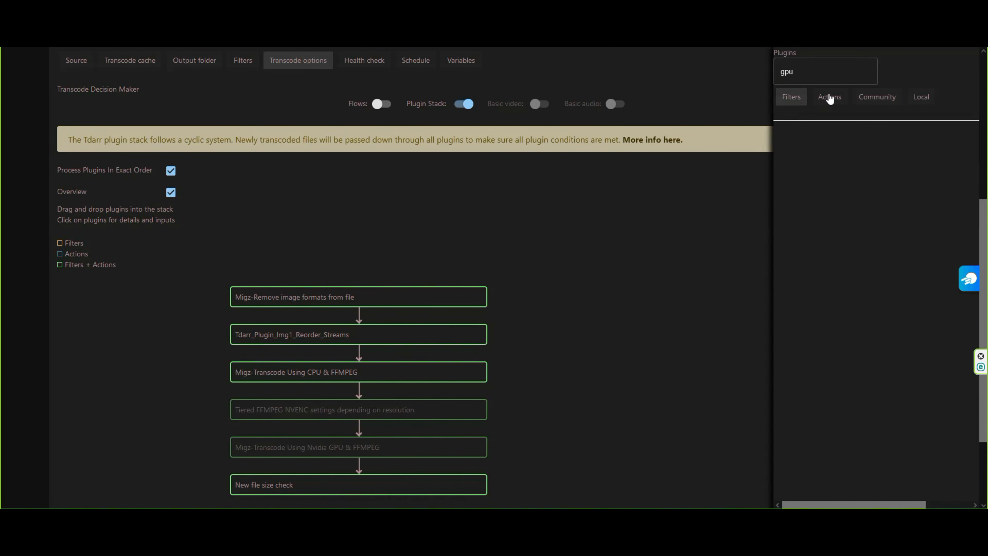
Search for "x265" across the filter, action, community and local plugin categories.
{"action": "left_click_drag", "start_coordinate": [808, 74], "coordinate": [734, 75]}
{"action": "type", "text": "x265"}
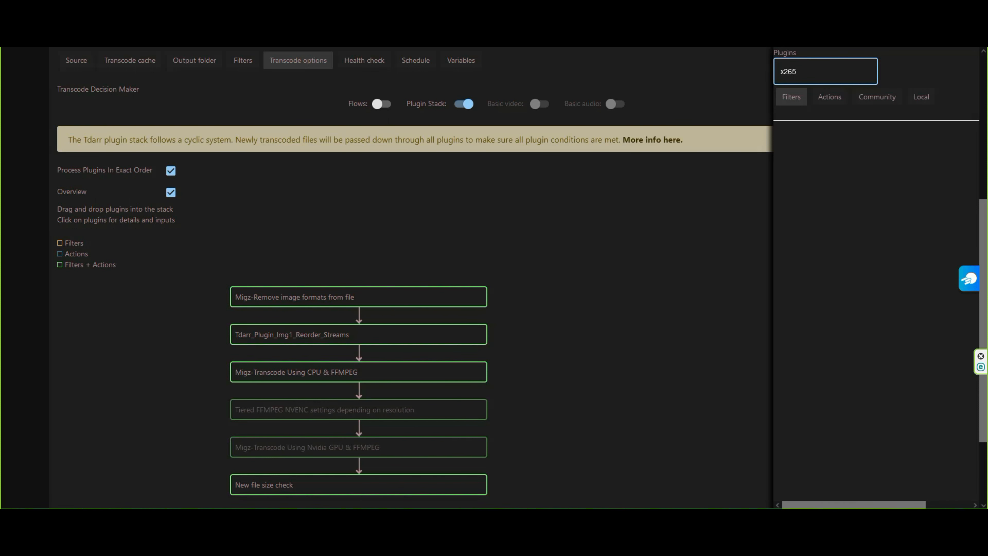
{"action": "left_click", "coordinate": [814, 102]}
{"action": "left_click", "coordinate": [866, 102]}
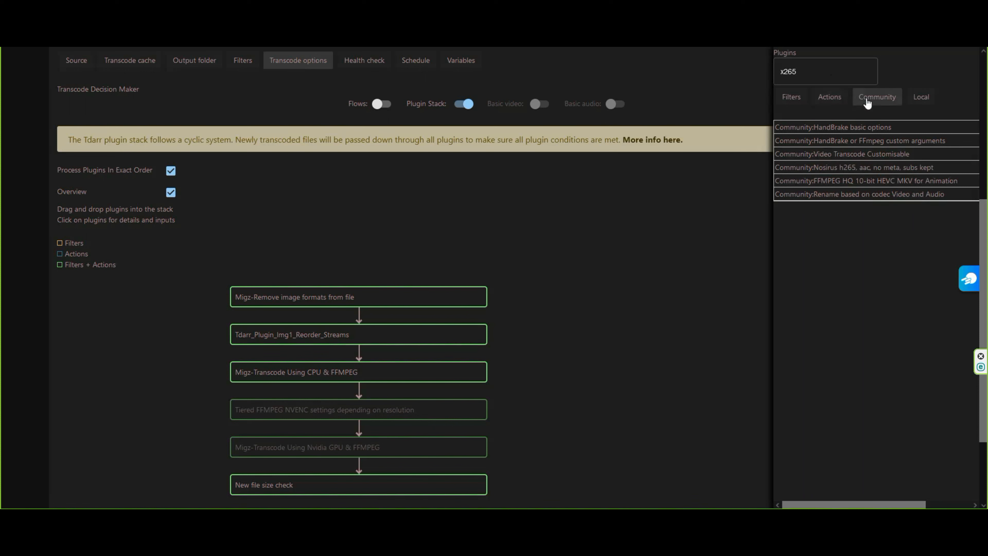
{"action": "left_click", "coordinate": [923, 101]}
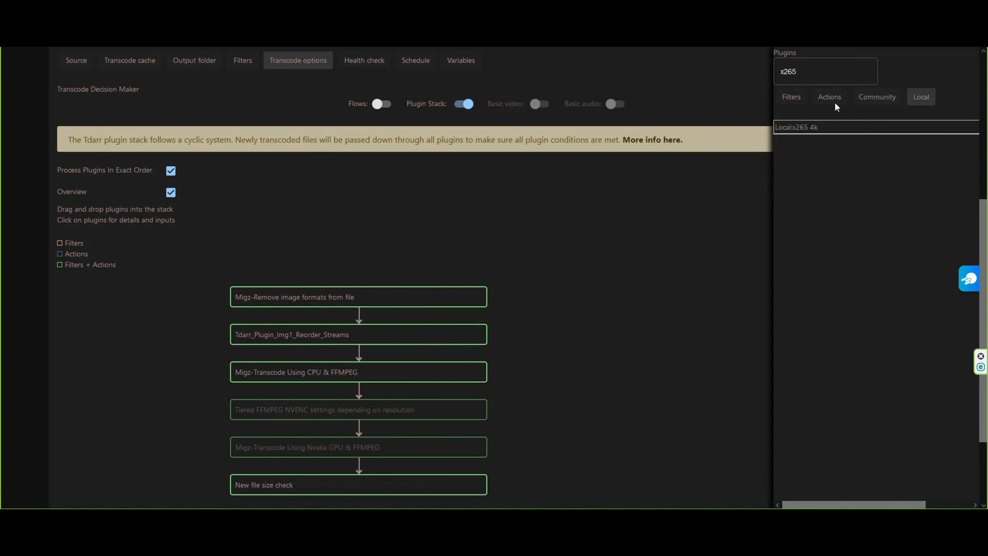
{"action": "left_click", "coordinate": [797, 102]}
{"action": "left_click", "coordinate": [811, 72]}
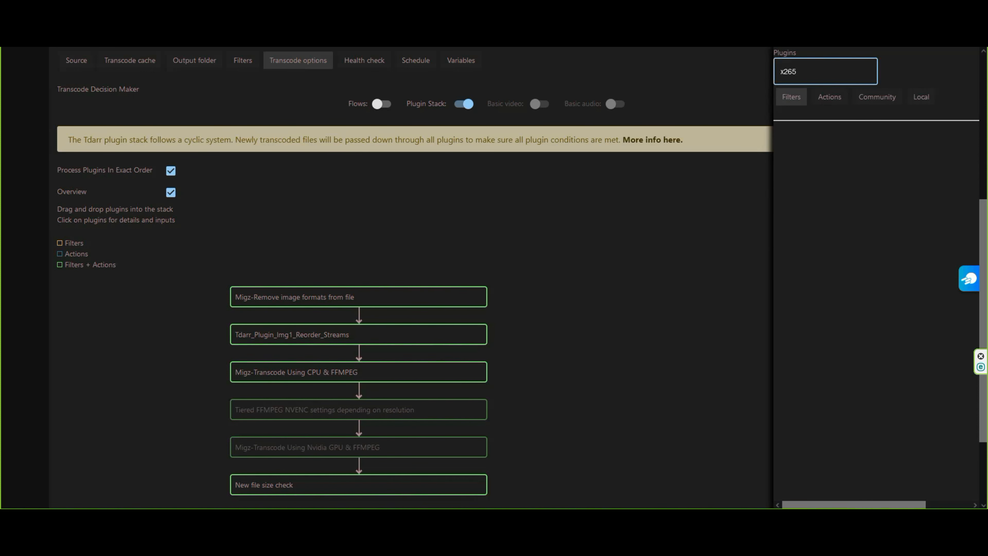
{"action": "left_click", "coordinate": [835, 97]}
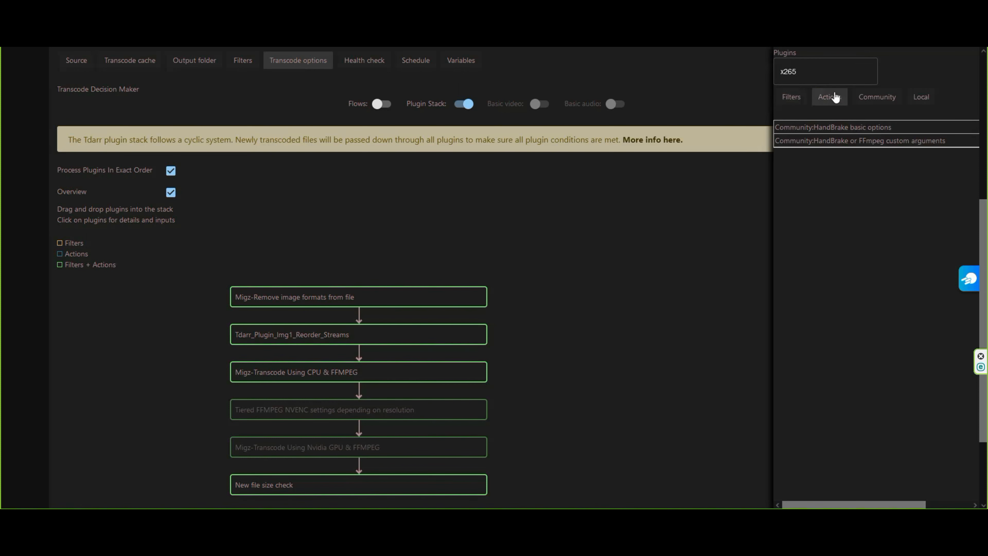
{"action": "left_click", "coordinate": [875, 96]}
Clear the plugin search, browse the full community list, and view the details of "Set file permissions for UnRaid" before closing them.
{"action": "double_click", "coordinate": [836, 72]}
{"action": "key", "text": "BackSpace"}
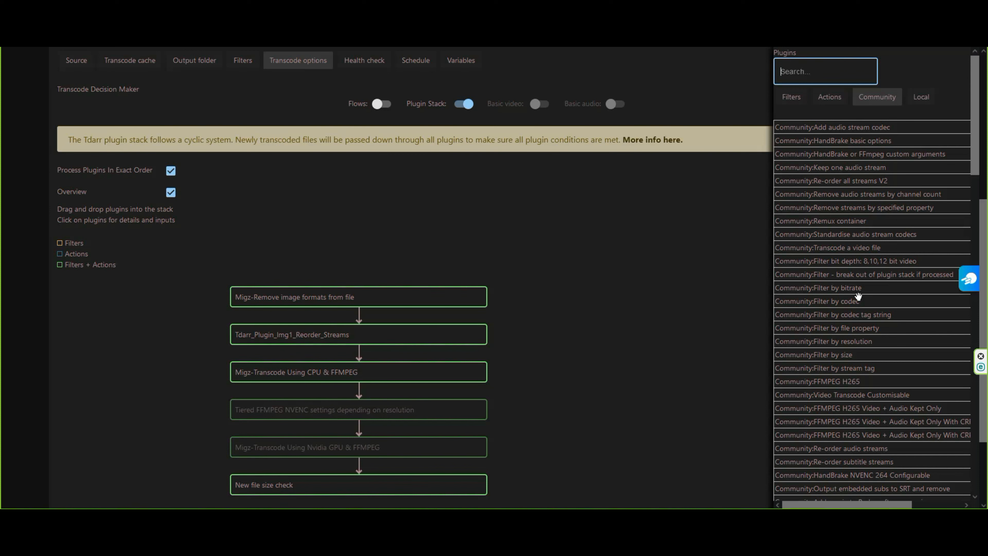
{"action": "scroll", "coordinate": [858, 296], "scroll_direction": "down", "scroll_amount": 8}
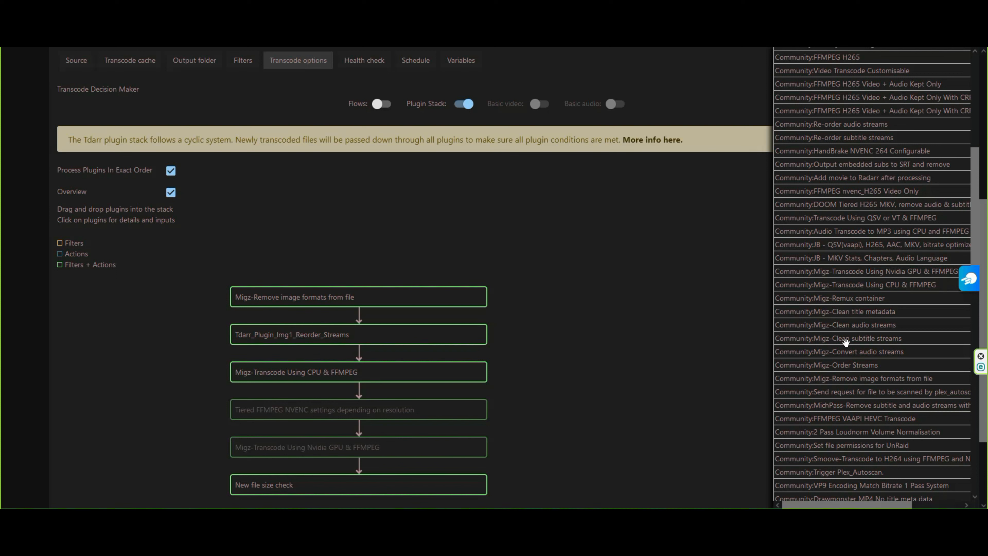
{"action": "left_click", "coordinate": [874, 446]}
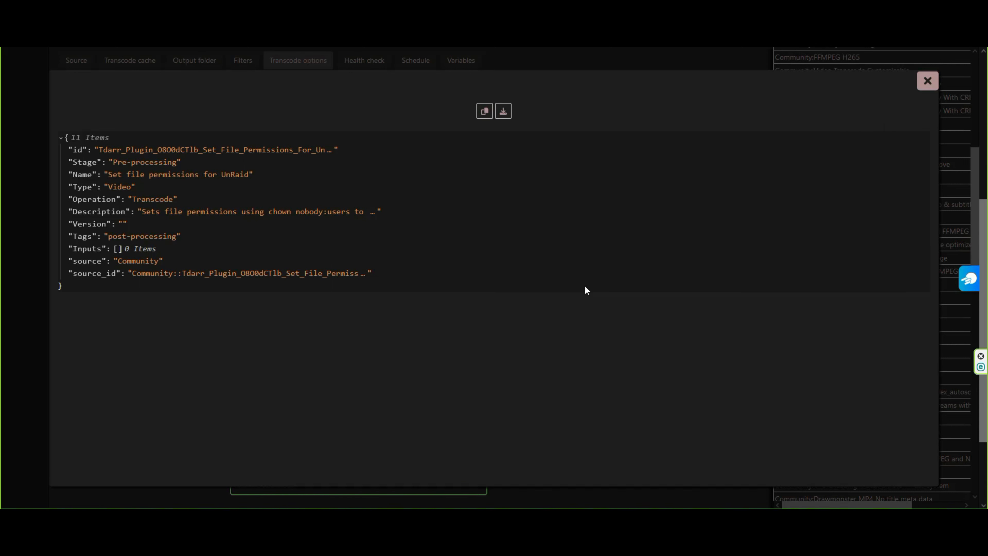
{"action": "left_click", "coordinate": [917, 88]}
{"action": "scroll", "coordinate": [461, 373], "scroll_direction": "up", "scroll_amount": 5}
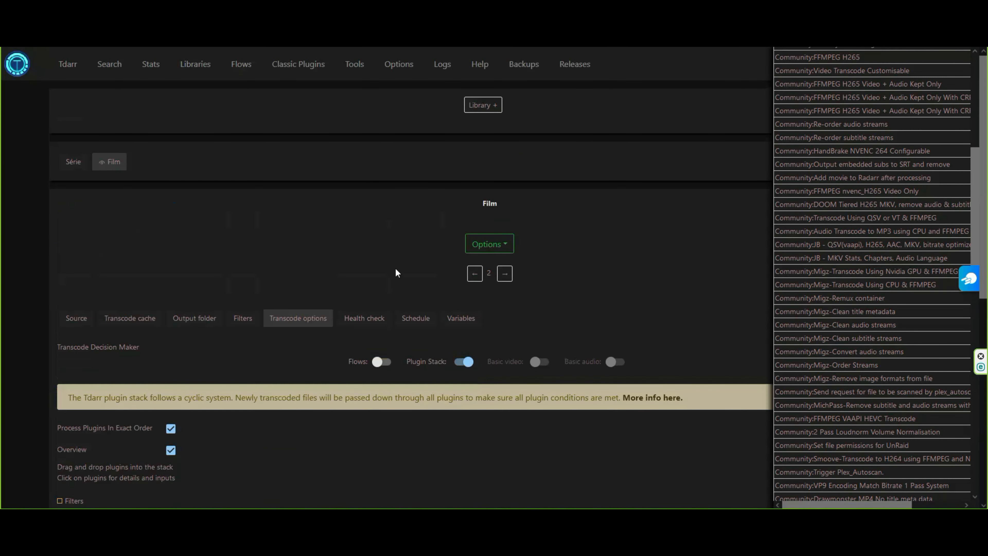
Examine the Film library's health check types, weekly hourly schedule and flow plugin variables.
{"action": "left_click", "coordinate": [376, 323]}
{"action": "scroll", "coordinate": [422, 370], "scroll_direction": "down", "scroll_amount": 2}
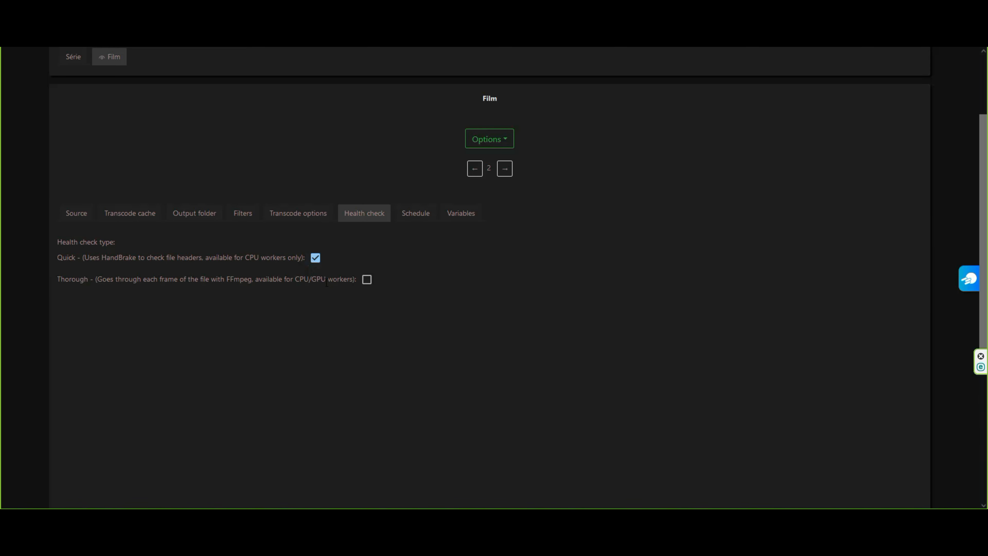
{"action": "left_click", "coordinate": [413, 218]}
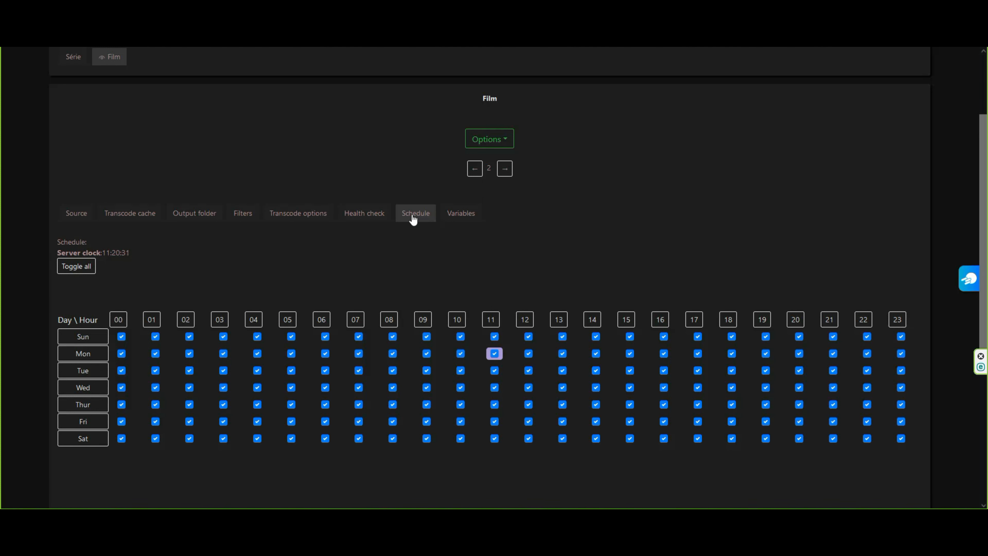
{"action": "left_click", "coordinate": [457, 214]}
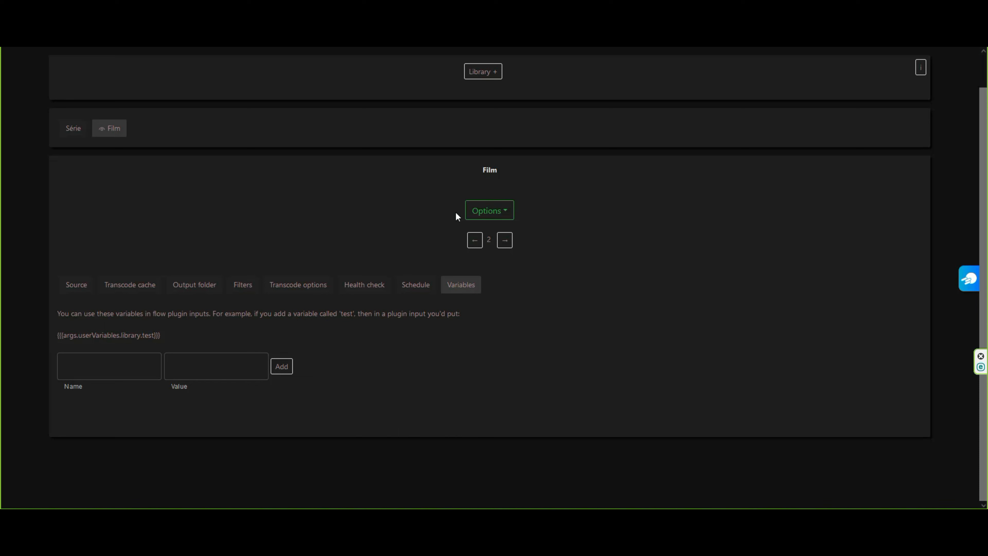
Review the Film library's scan, requeue, reset, duplicate and delete actions, and view the Série library's source settings.
{"action": "left_click", "coordinate": [508, 214]}
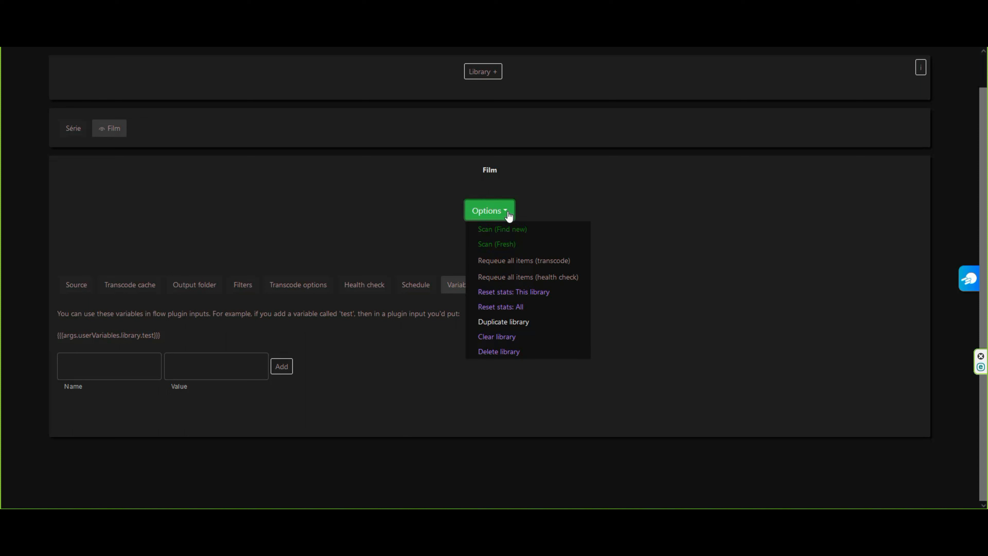
{"action": "left_click", "coordinate": [417, 212]}
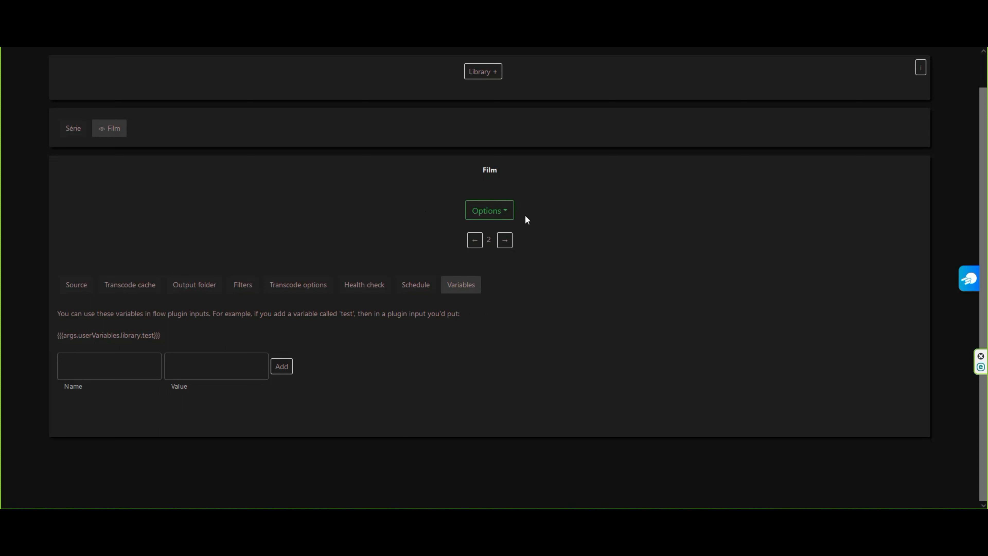
{"action": "left_click", "coordinate": [506, 212]}
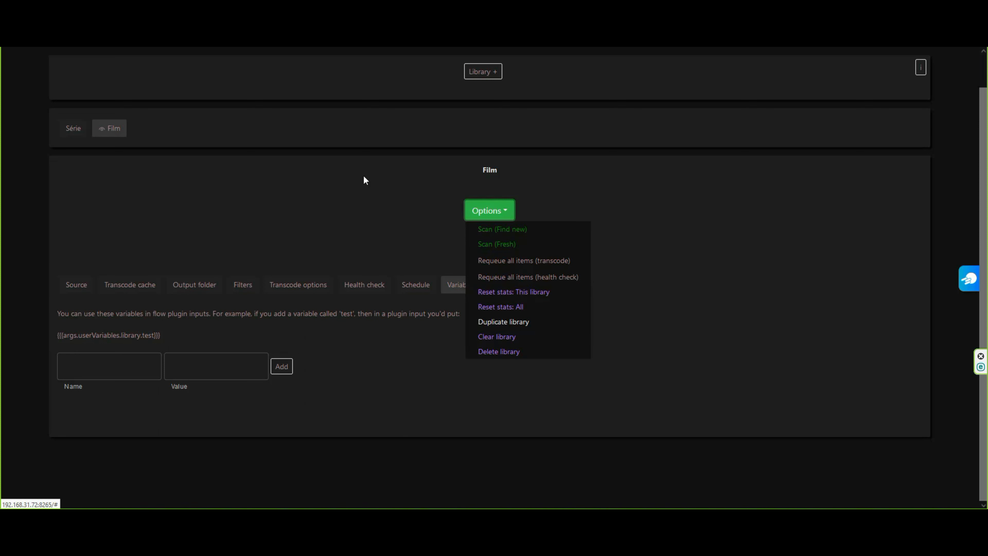
{"action": "left_click", "coordinate": [289, 128]}
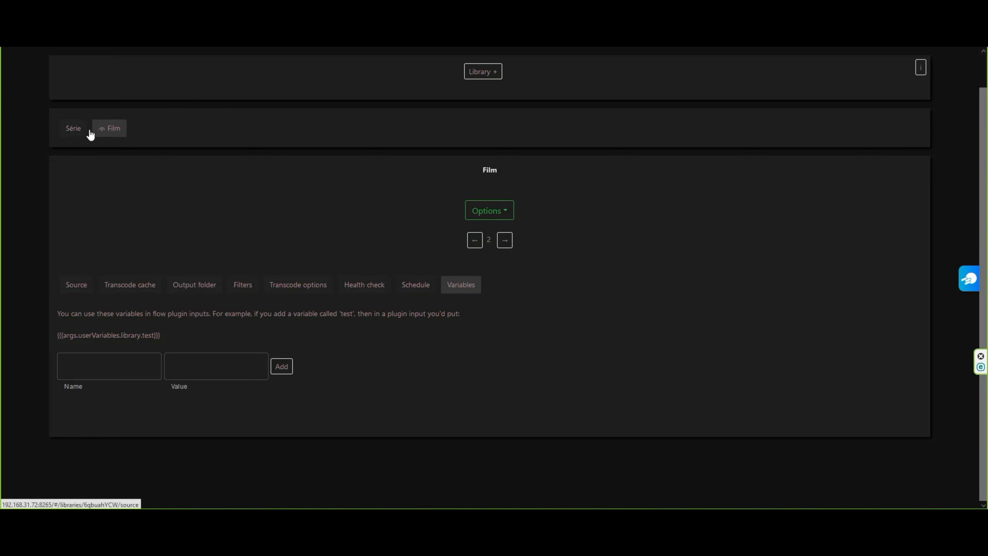
{"action": "left_click", "coordinate": [68, 132]}
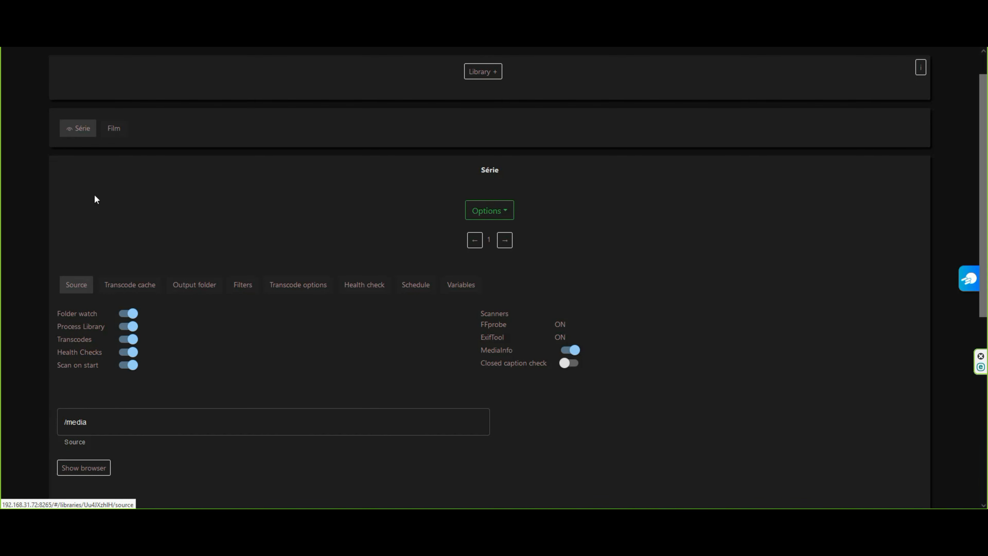
{"action": "scroll", "coordinate": [194, 287], "scroll_direction": "up", "scroll_amount": 1}
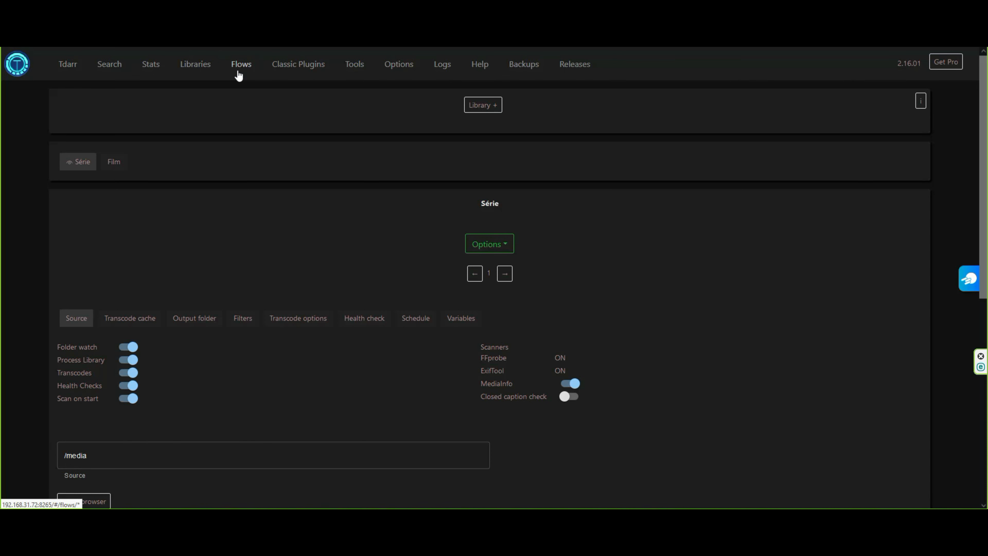
View the Tdarr Flows introduction and browse the community classic plugins with their category list.
{"action": "left_click", "coordinate": [239, 74]}
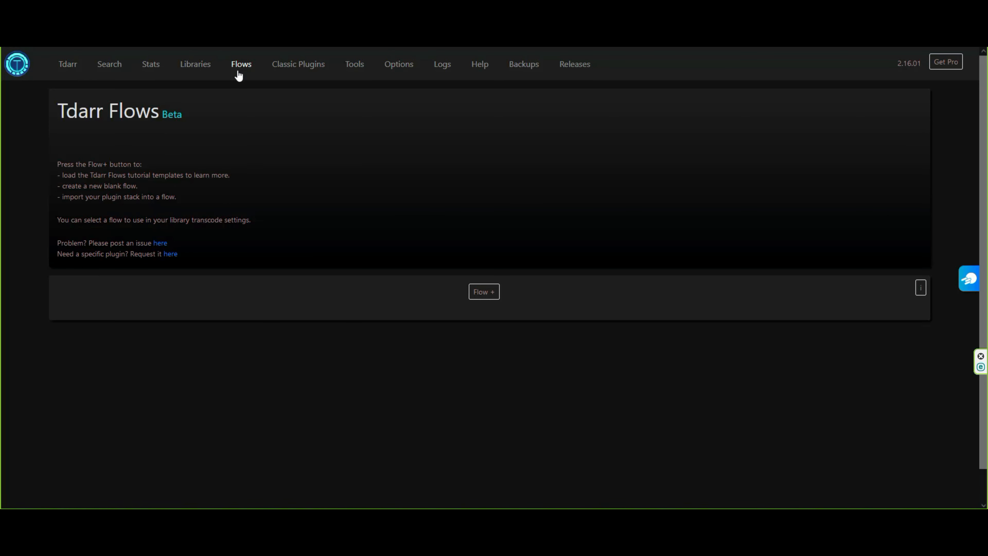
{"action": "left_click", "coordinate": [277, 71]}
{"action": "scroll", "coordinate": [255, 155], "scroll_direction": "down", "scroll_amount": 3}
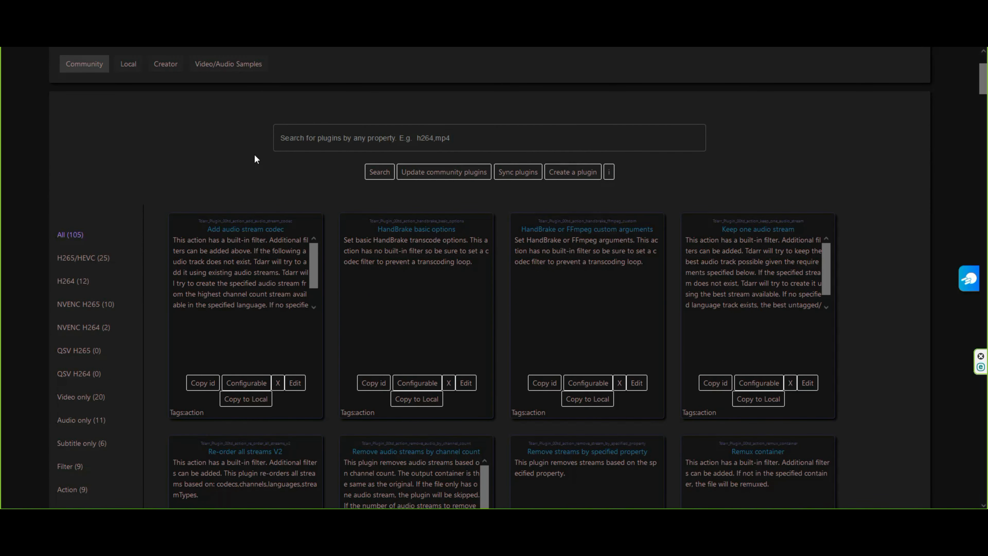
{"action": "scroll", "coordinate": [255, 157], "scroll_direction": "up", "scroll_amount": 3}
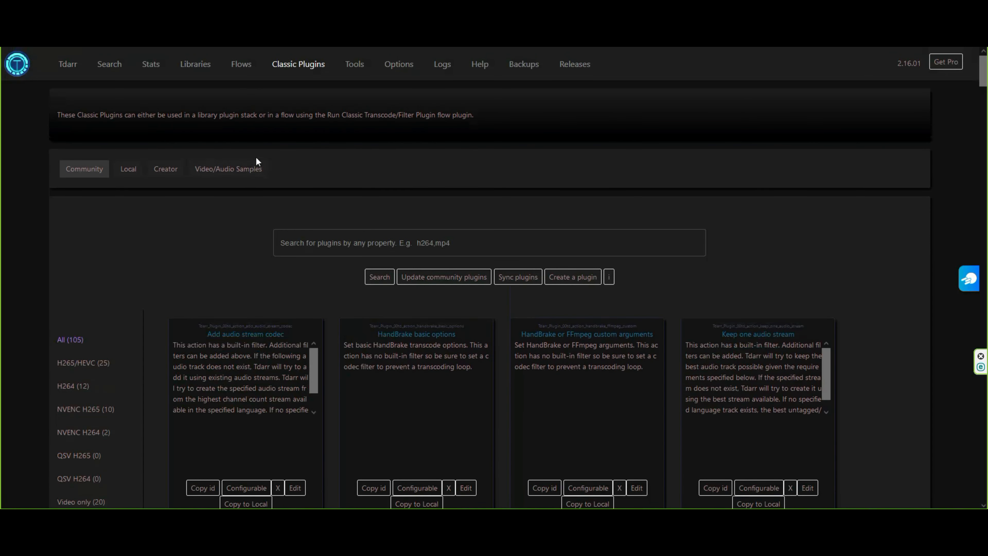
{"action": "scroll", "coordinate": [257, 157], "scroll_direction": "down", "scroll_amount": 4}
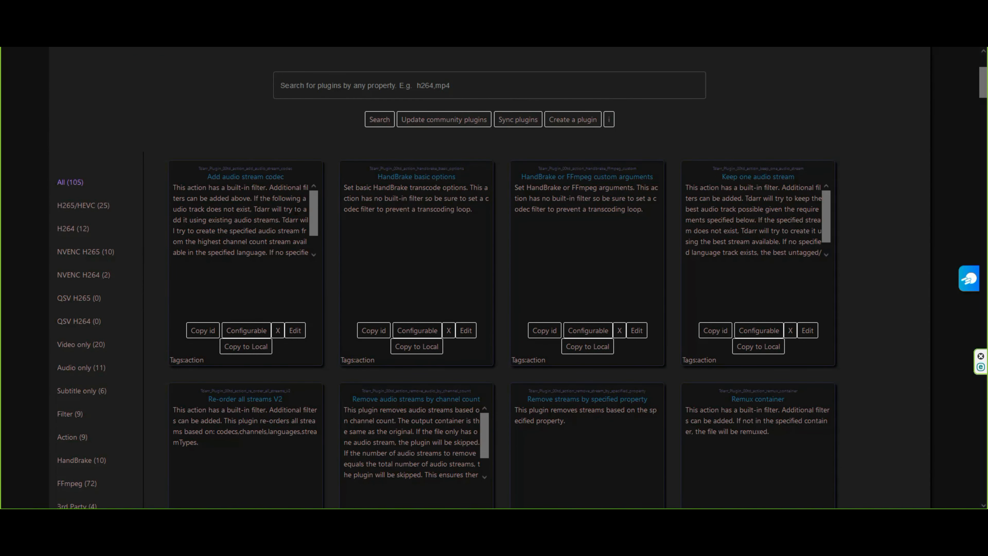
{"action": "scroll", "coordinate": [297, 210], "scroll_direction": "down", "scroll_amount": 1}
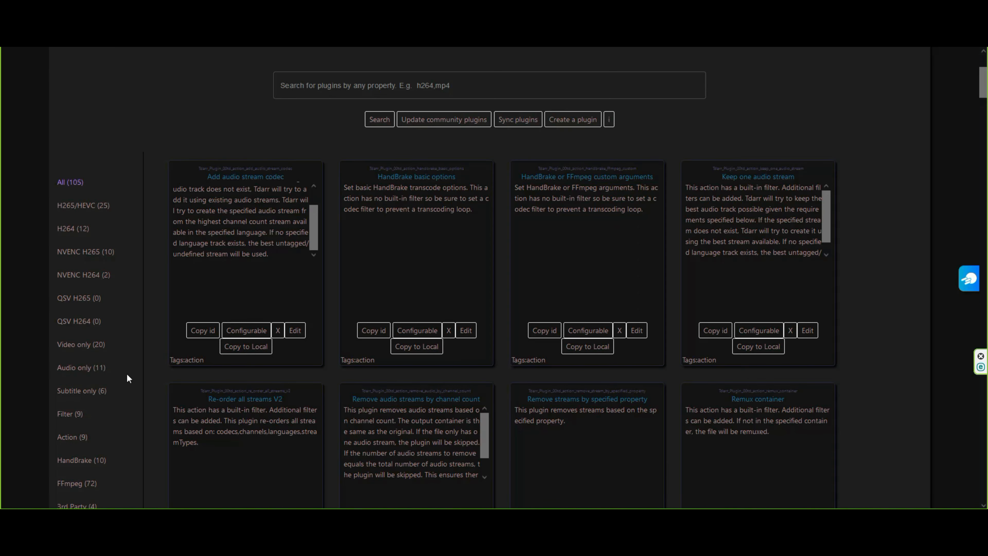
{"action": "scroll", "coordinate": [128, 380], "scroll_direction": "down", "scroll_amount": 4}
{"action": "scroll", "coordinate": [127, 381], "scroll_direction": "up", "scroll_amount": 8}
{"action": "scroll", "coordinate": [128, 382], "scroll_direction": "down", "scroll_amount": 3}
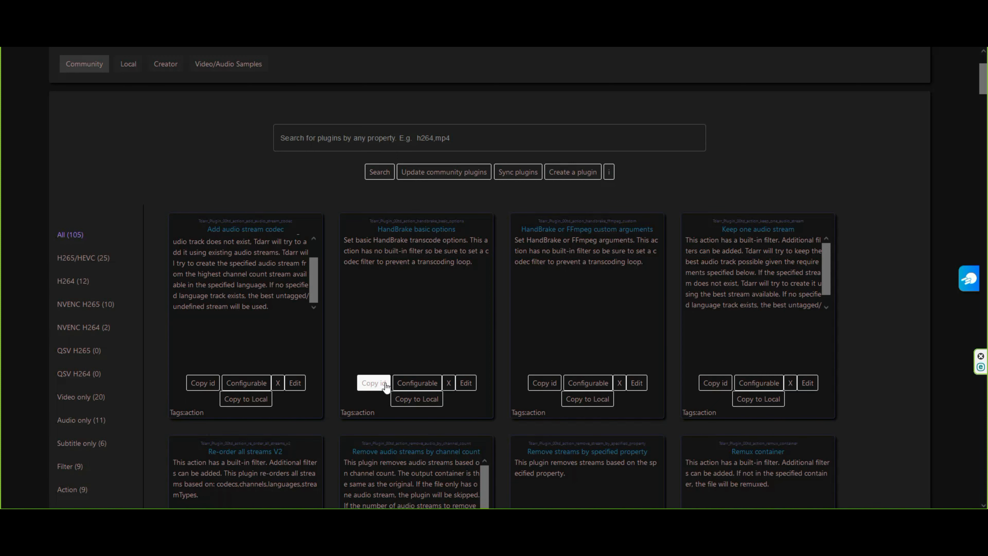
{"action": "scroll", "coordinate": [127, 208], "scroll_direction": "up", "scroll_amount": 3}
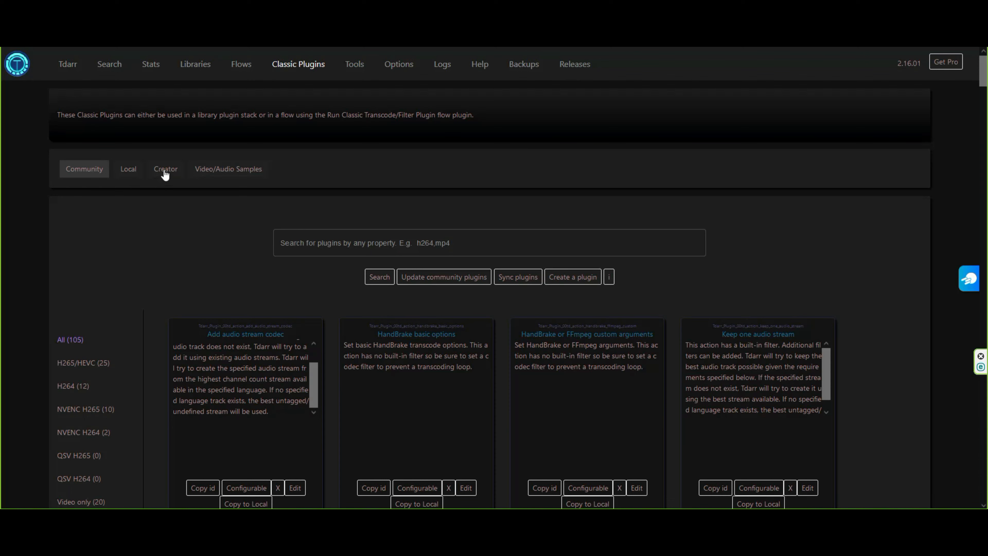
Examine the classic plugin creator's steps and plugin summary, and view the video/audio samples section.
{"action": "left_click", "coordinate": [165, 171]}
{"action": "scroll", "coordinate": [177, 194], "scroll_direction": "down", "scroll_amount": 5}
{"action": "scroll", "coordinate": [178, 196], "scroll_direction": "down", "scroll_amount": 4}
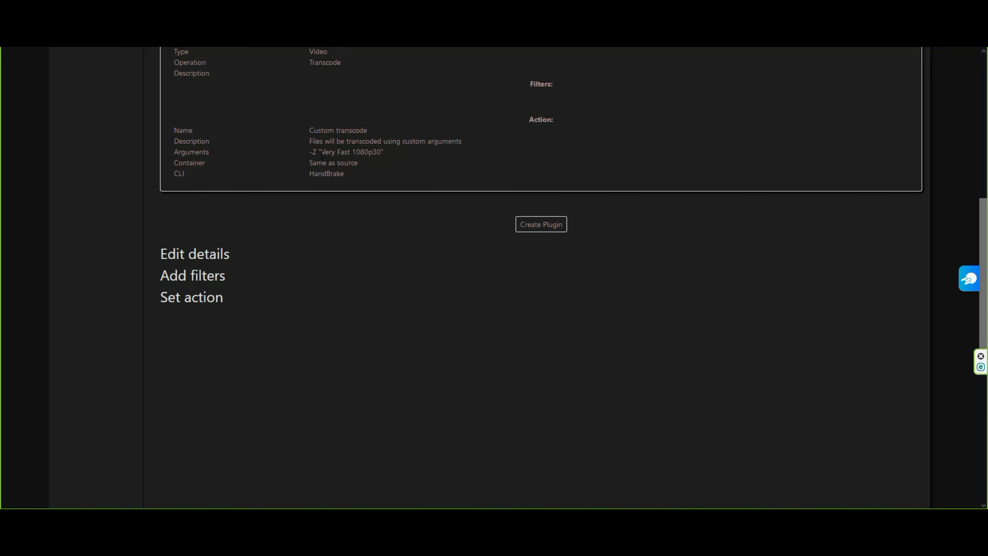
{"action": "scroll", "coordinate": [237, 170], "scroll_direction": "up", "scroll_amount": 7}
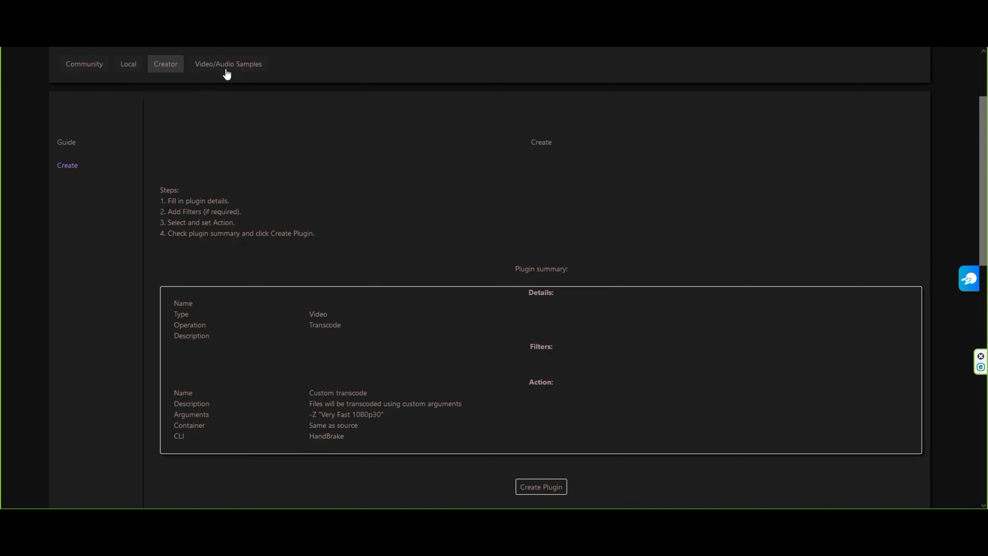
{"action": "left_click", "coordinate": [228, 65]}
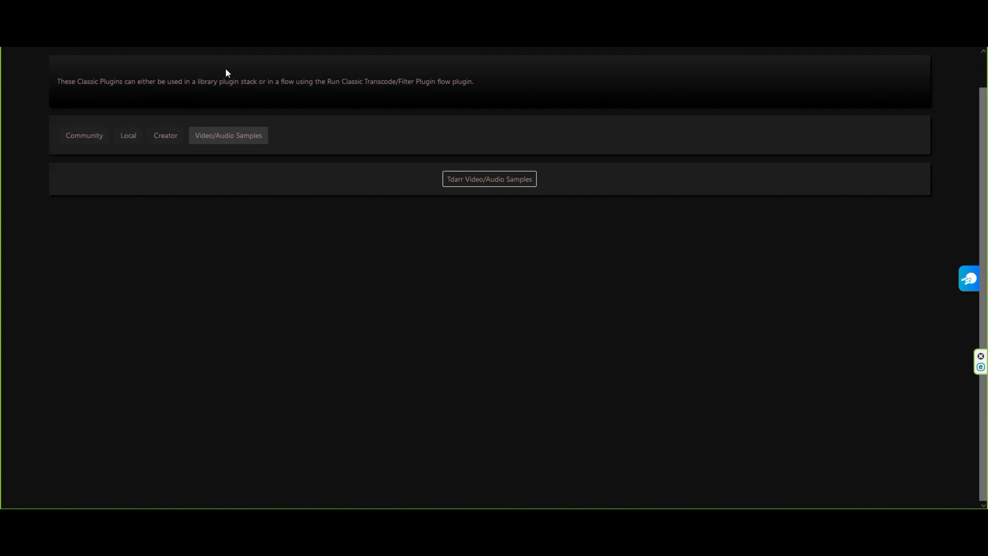
{"action": "scroll", "coordinate": [218, 203], "scroll_direction": "up", "scroll_amount": 1}
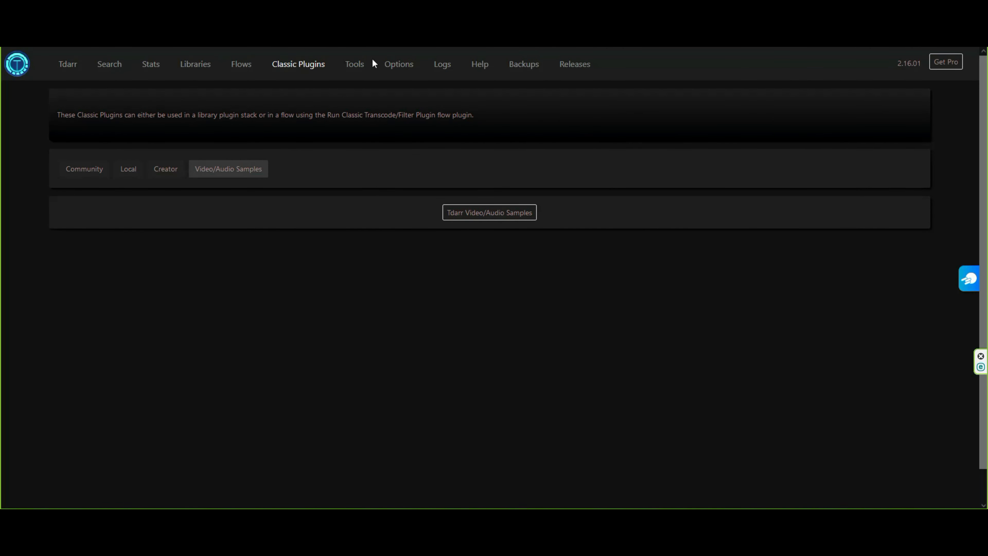
View the Tdarr Relay and Global Variables tools.
{"action": "left_click", "coordinate": [354, 66]}
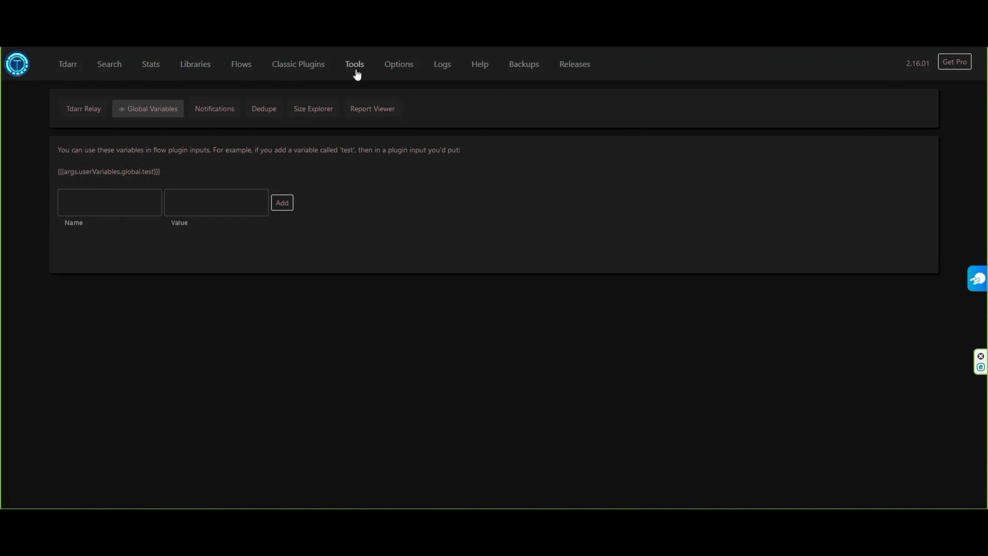
{"action": "left_click", "coordinate": [308, 64]}
{"action": "left_click", "coordinate": [351, 66]}
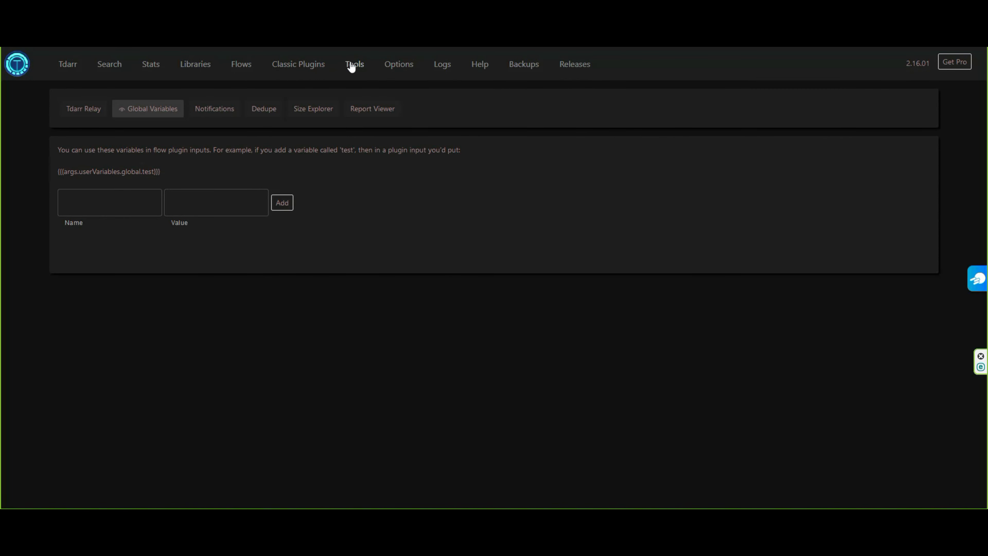
{"action": "left_click", "coordinate": [77, 110]}
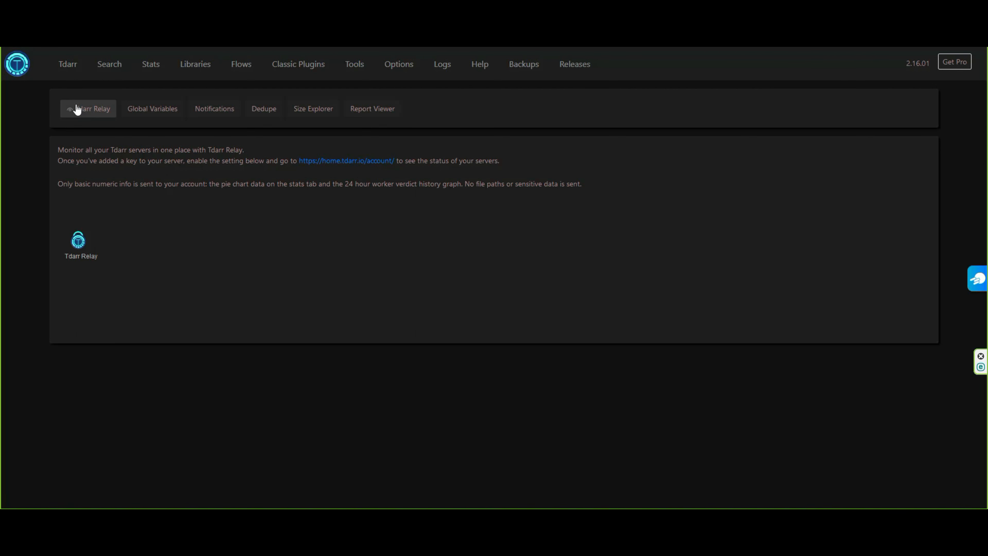
{"action": "left_click", "coordinate": [134, 112]}
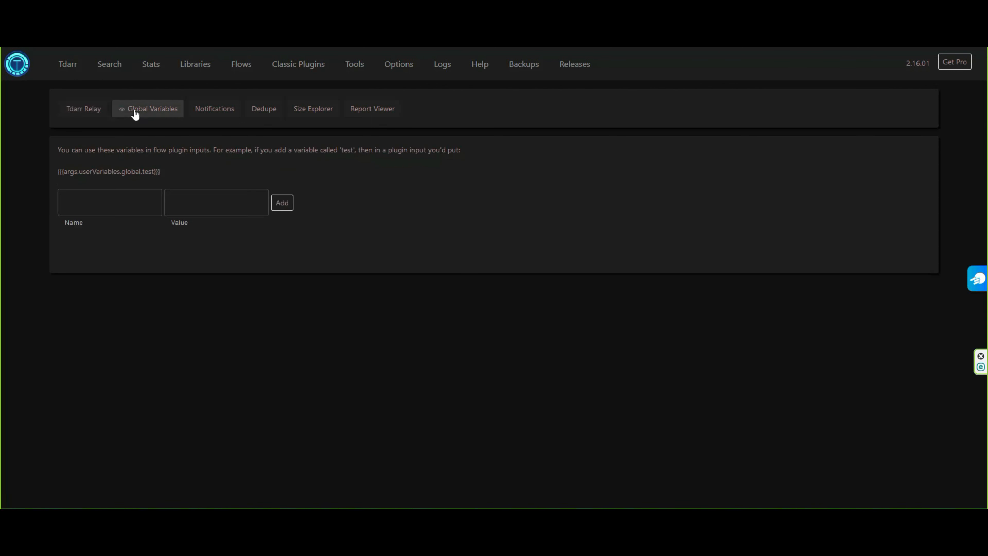
Examine the Discord webhook field and the event types available for notifications.
{"action": "left_click", "coordinate": [196, 110]}
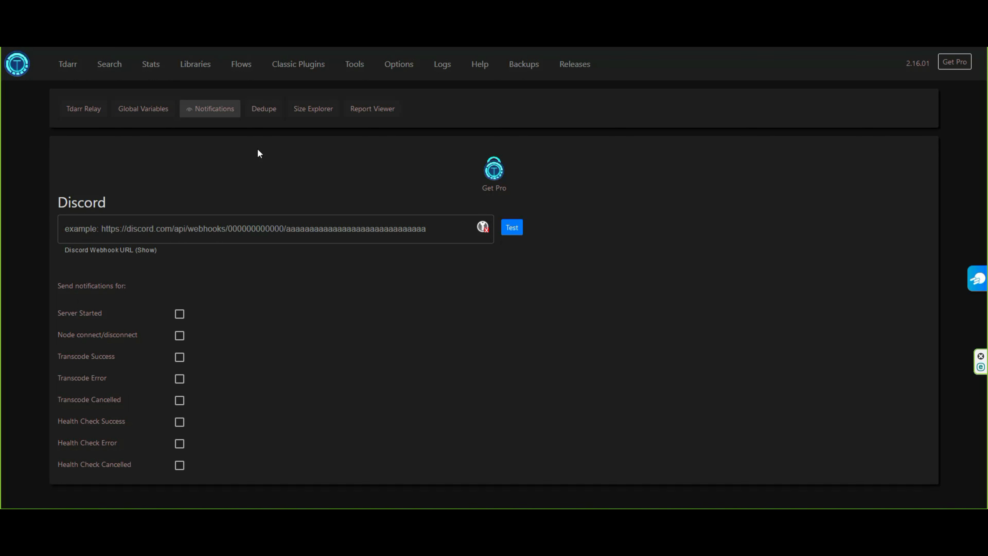
{"action": "left_click", "coordinate": [98, 238]}
{"action": "left_click", "coordinate": [168, 233]}
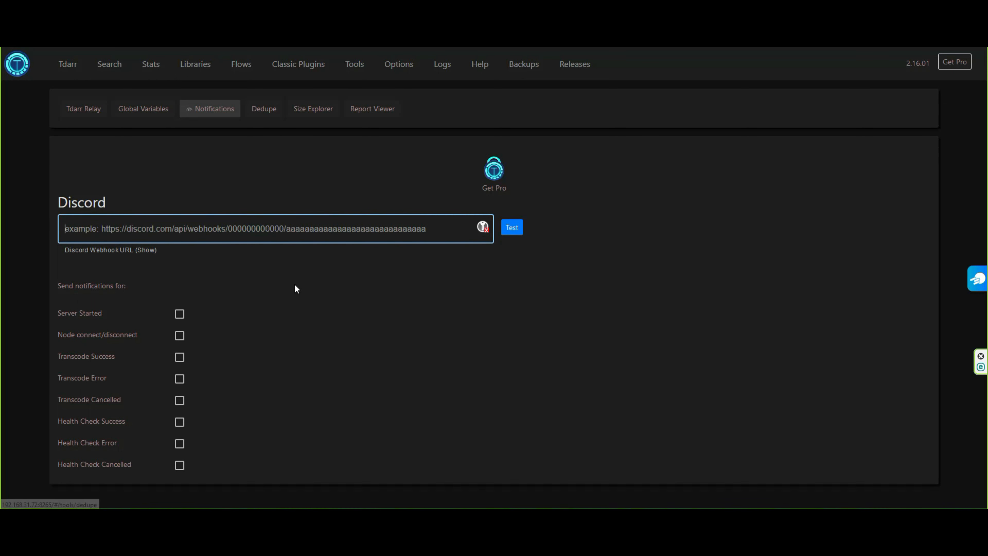
{"action": "left_click", "coordinate": [251, 109]}
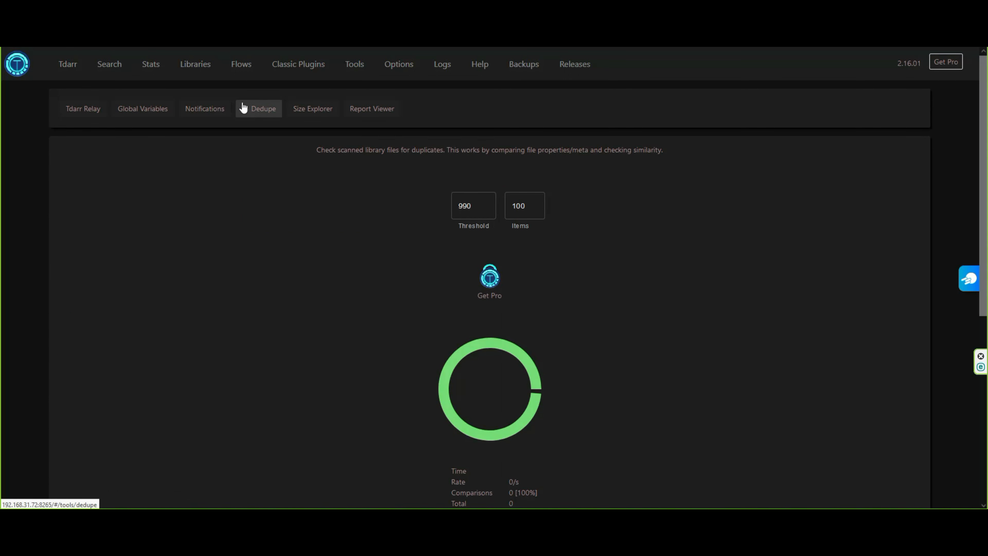
{"action": "left_click", "coordinate": [220, 112]}
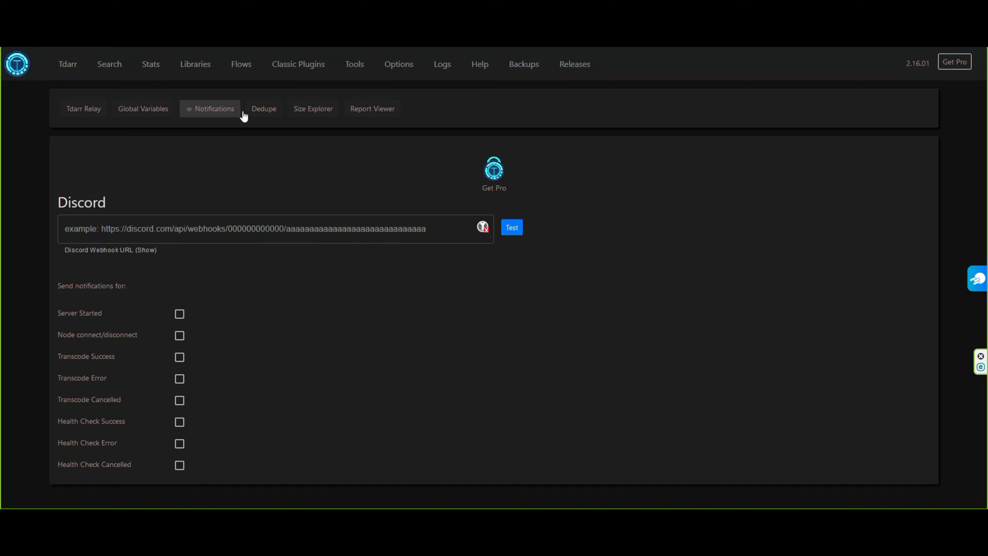
Examine the Dedupe tool's threshold and item settings, comparison chart and duplicate pairs table.
{"action": "left_click", "coordinate": [258, 112]}
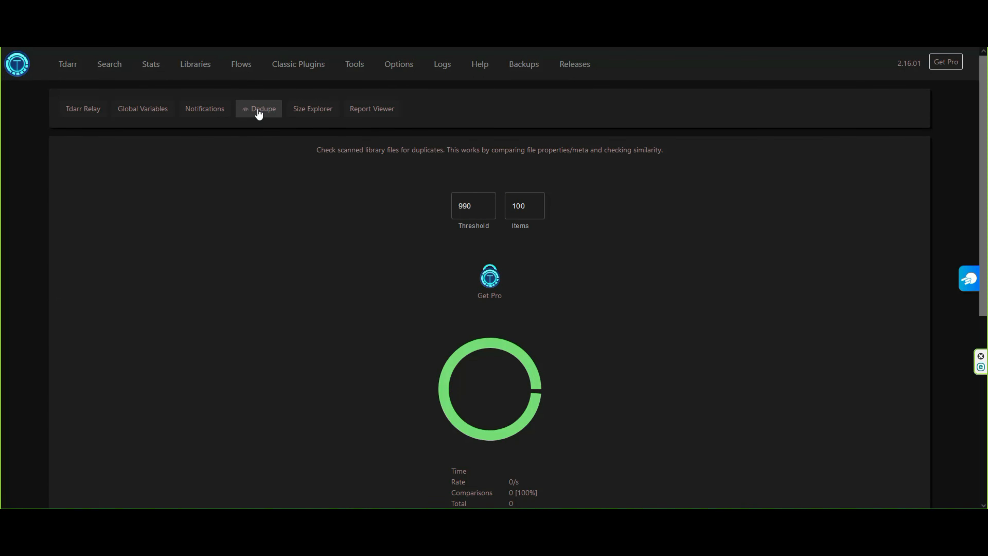
{"action": "scroll", "coordinate": [298, 260], "scroll_direction": "down", "scroll_amount": 5}
{"action": "scroll", "coordinate": [297, 257], "scroll_direction": "down", "scroll_amount": 3}
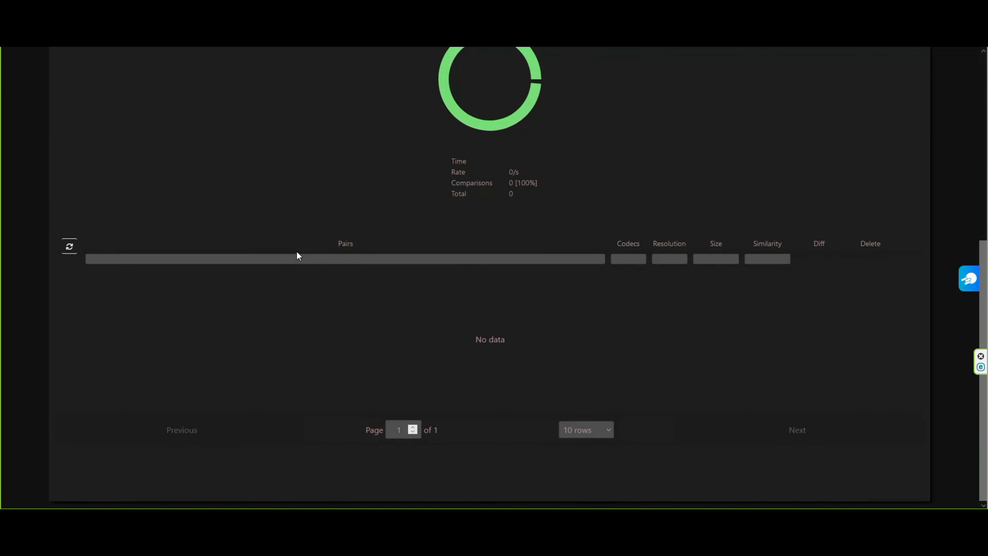
{"action": "scroll", "coordinate": [298, 195], "scroll_direction": "up", "scroll_amount": 10}
View the Size Explorer's file grouping and scale settings, and open the job Report Viewer.
{"action": "left_click", "coordinate": [297, 113]}
{"action": "scroll", "coordinate": [368, 260], "scroll_direction": "down", "scroll_amount": 5}
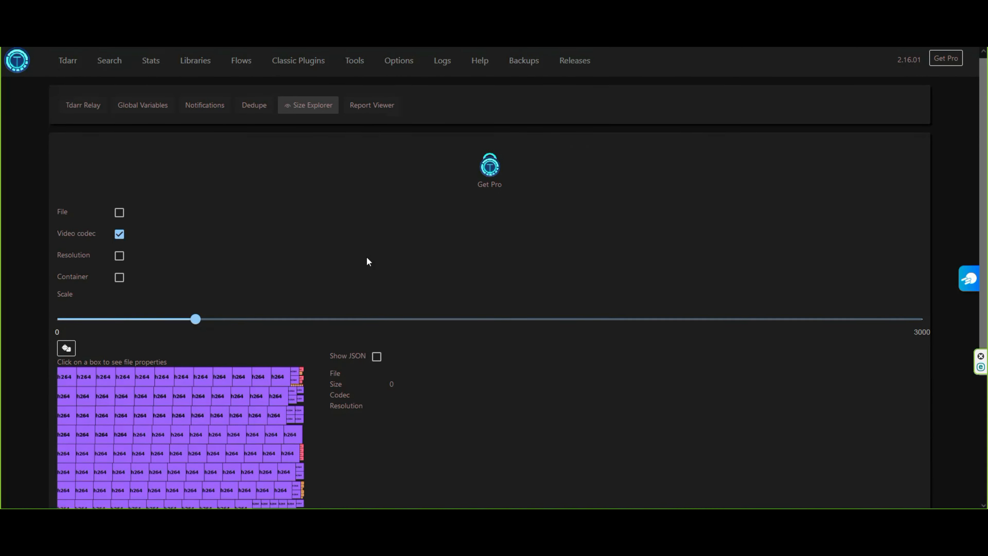
{"action": "scroll", "coordinate": [366, 257], "scroll_direction": "up", "scroll_amount": 5}
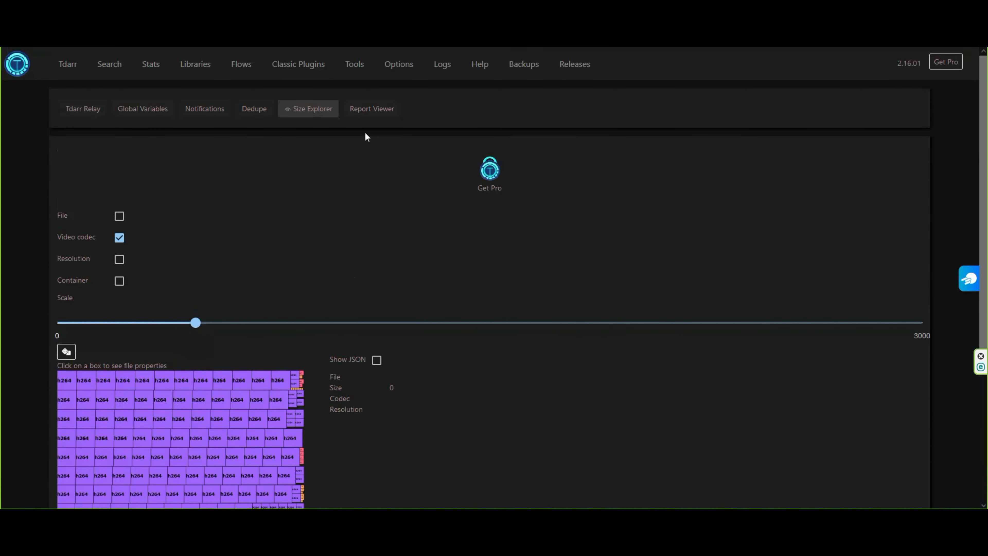
{"action": "left_click", "coordinate": [367, 111]}
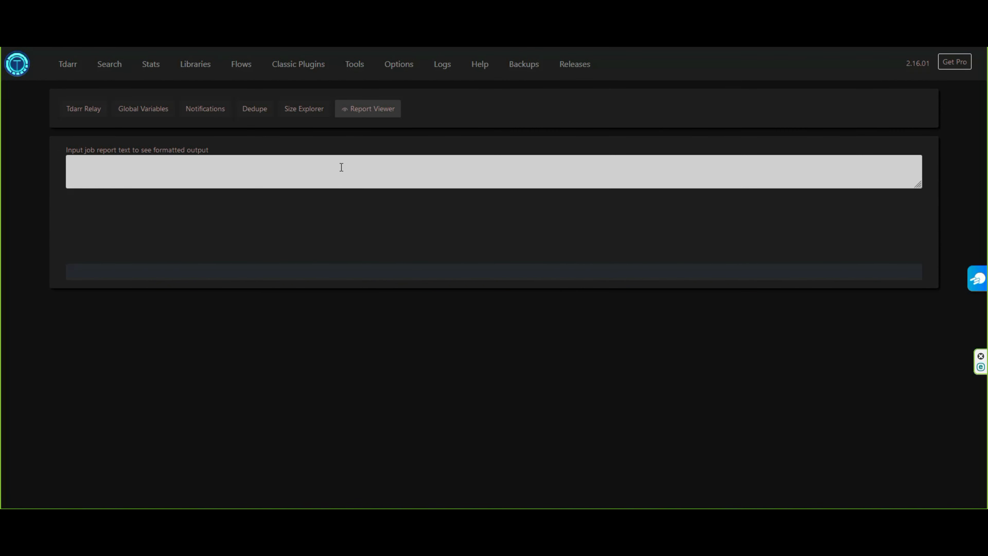
Examine Tdarr's global options from themes to resolution boundaries, and open the server logs.
{"action": "left_click", "coordinate": [393, 66]}
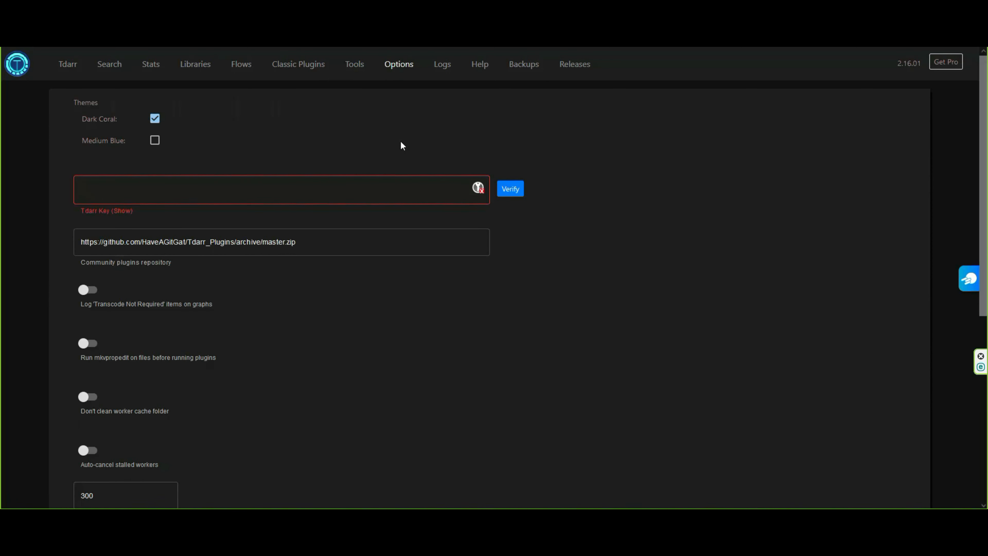
{"action": "scroll", "coordinate": [402, 145], "scroll_direction": "down", "scroll_amount": 4}
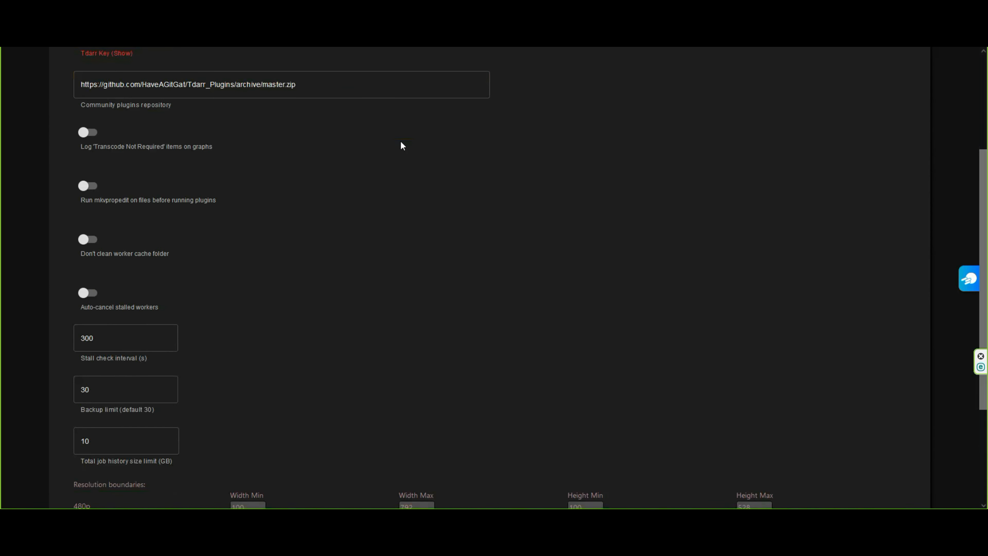
{"action": "scroll", "coordinate": [402, 146], "scroll_direction": "down", "scroll_amount": 4}
{"action": "scroll", "coordinate": [402, 146], "scroll_direction": "up", "scroll_amount": 5}
{"action": "scroll", "coordinate": [402, 145], "scroll_direction": "down", "scroll_amount": 5}
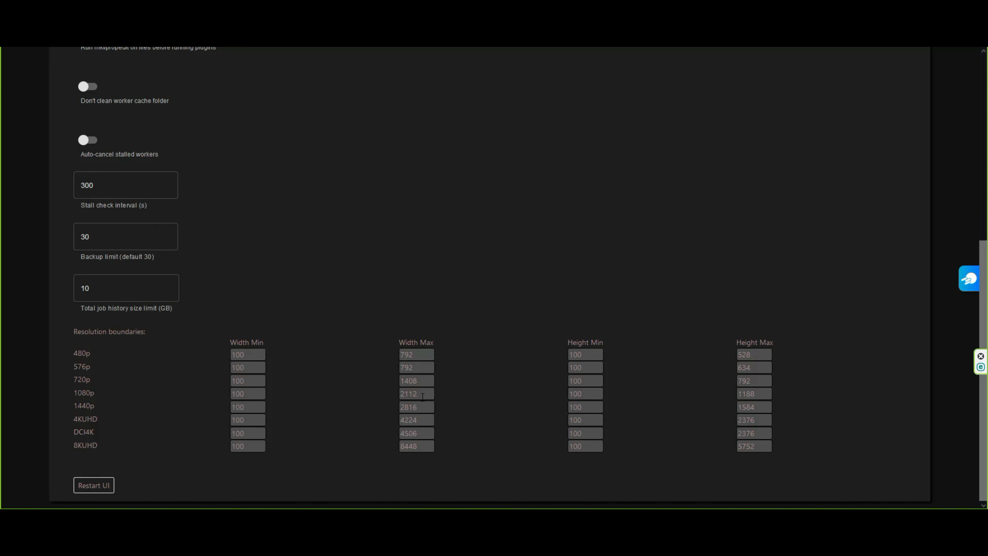
{"action": "scroll", "coordinate": [414, 395], "scroll_direction": "up", "scroll_amount": 8}
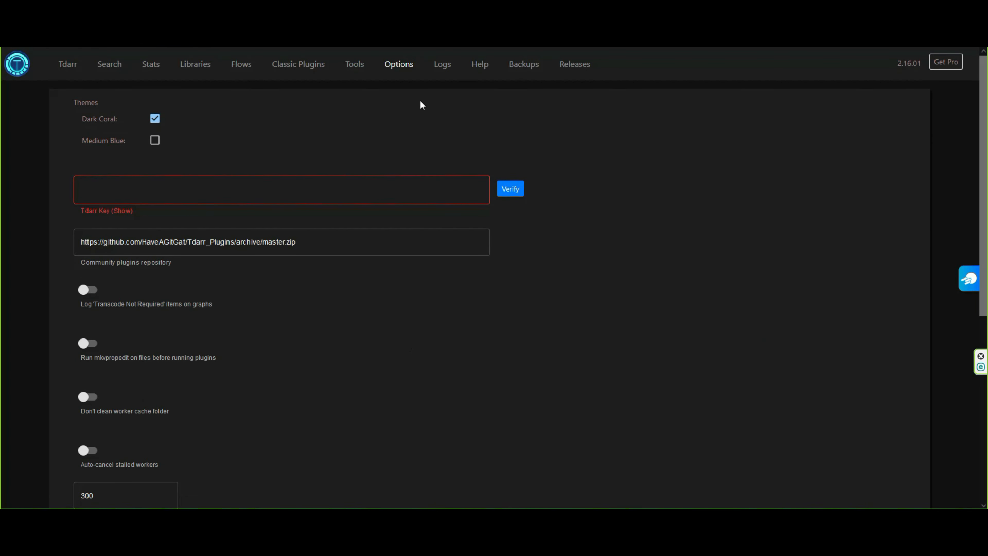
{"action": "left_click", "coordinate": [441, 65]}
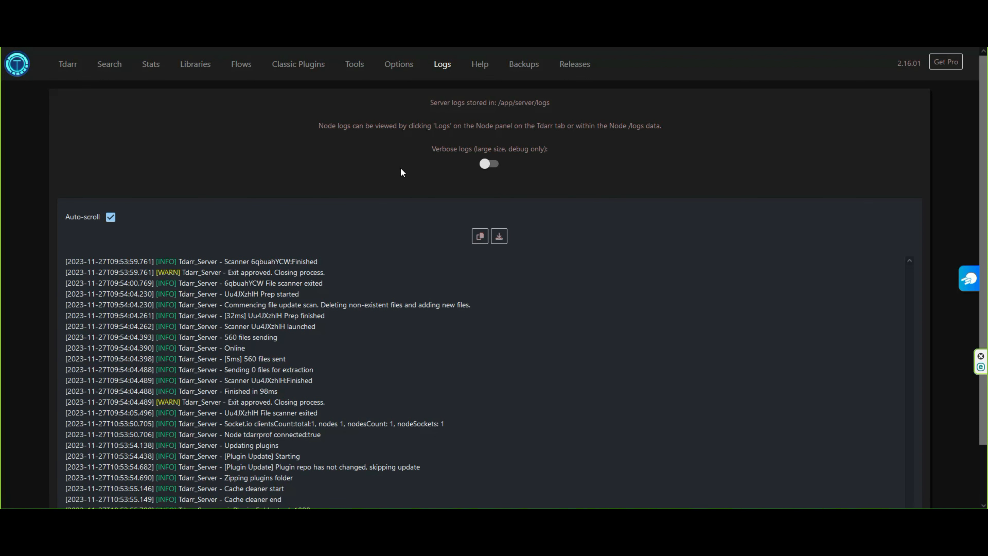
Examine the Tdarr server log entries, from the latest cleanup messages back to the server startup configuration.
{"action": "scroll", "coordinate": [411, 191], "scroll_direction": "down", "scroll_amount": 2}
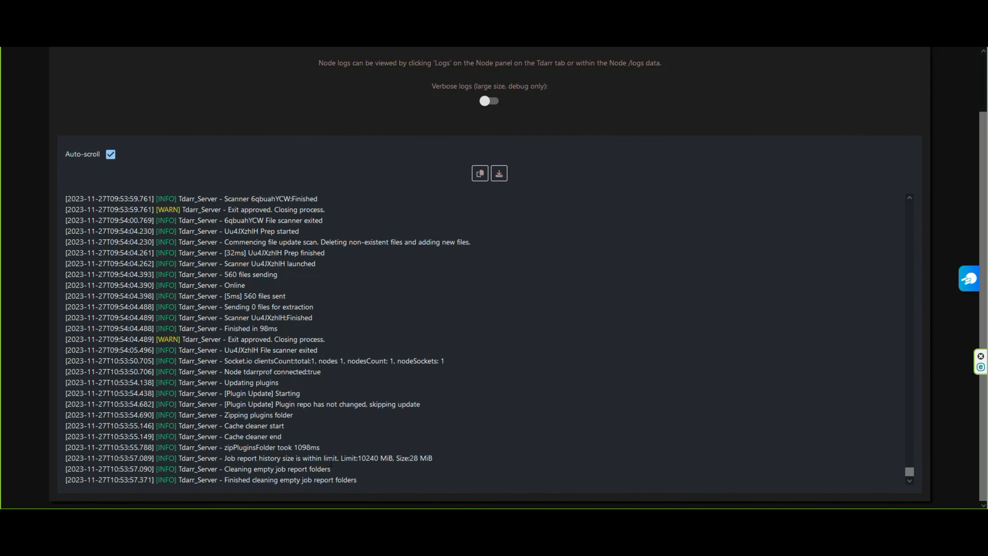
{"action": "scroll", "coordinate": [425, 418], "scroll_direction": "up", "scroll_amount": 10}
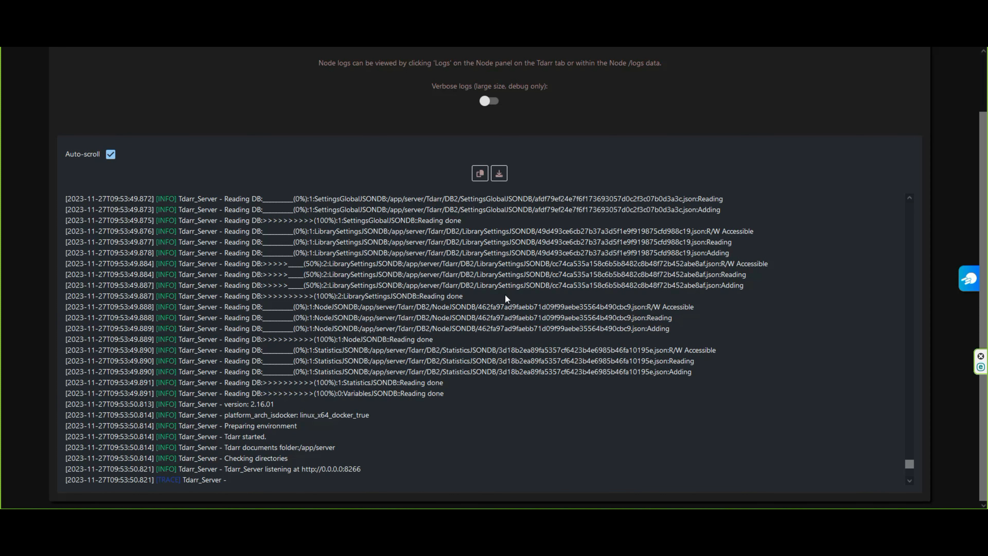
{"action": "scroll", "coordinate": [436, 377], "scroll_direction": "up", "scroll_amount": 5}
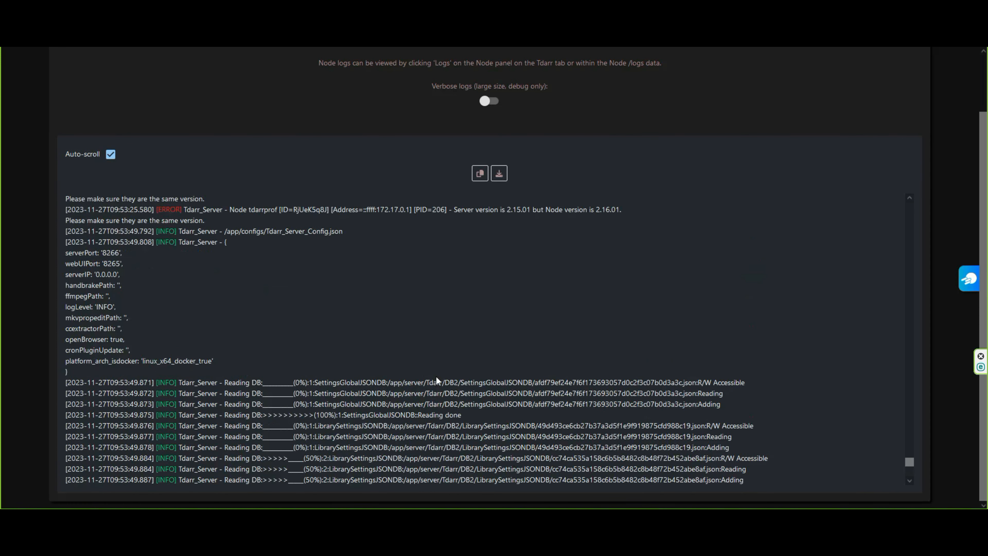
{"action": "scroll", "coordinate": [355, 292], "scroll_direction": "up", "scroll_amount": 8}
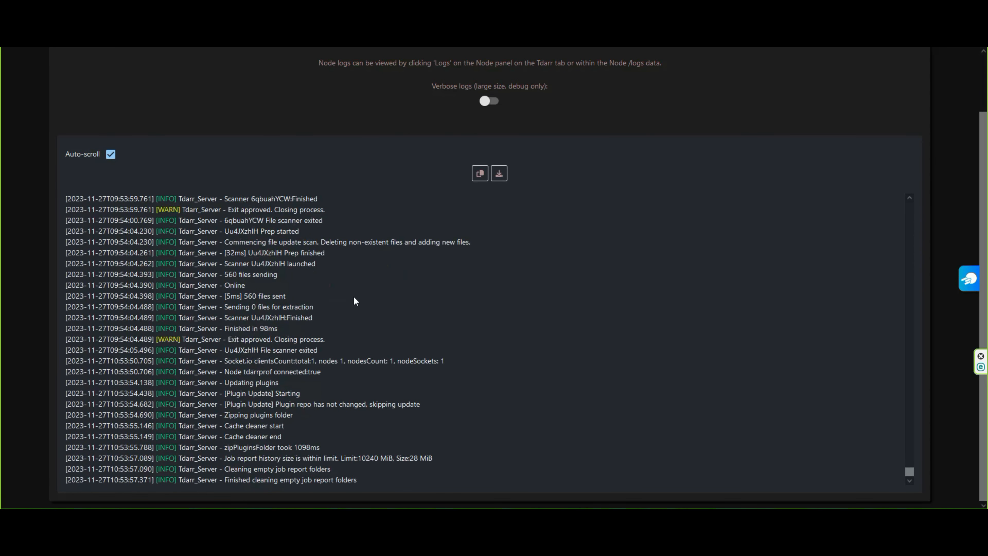
{"action": "scroll", "coordinate": [297, 80], "scroll_direction": "up", "scroll_amount": 2}
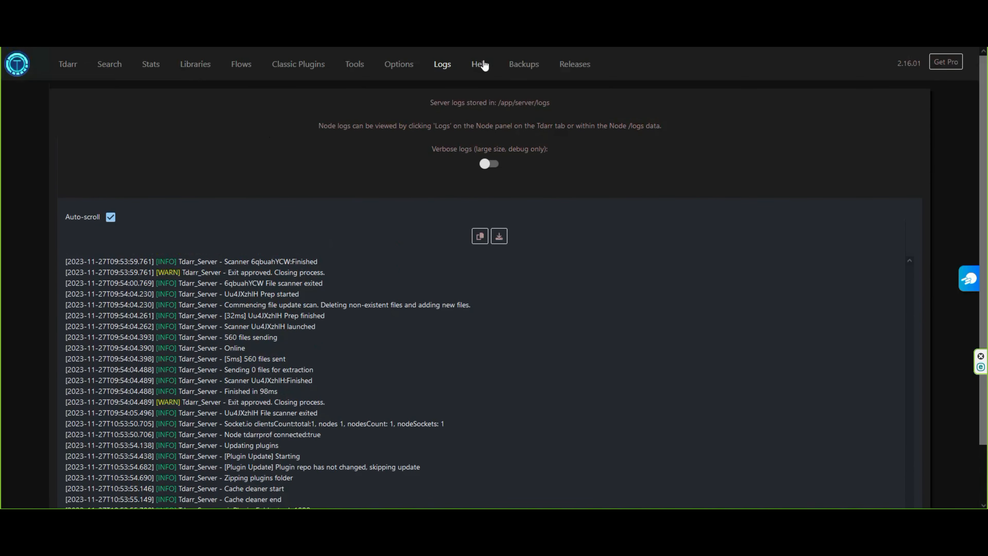
Open the backups page and examine the storage folder, restore instructions and list of dated backup archives.
{"action": "left_click", "coordinate": [533, 73]}
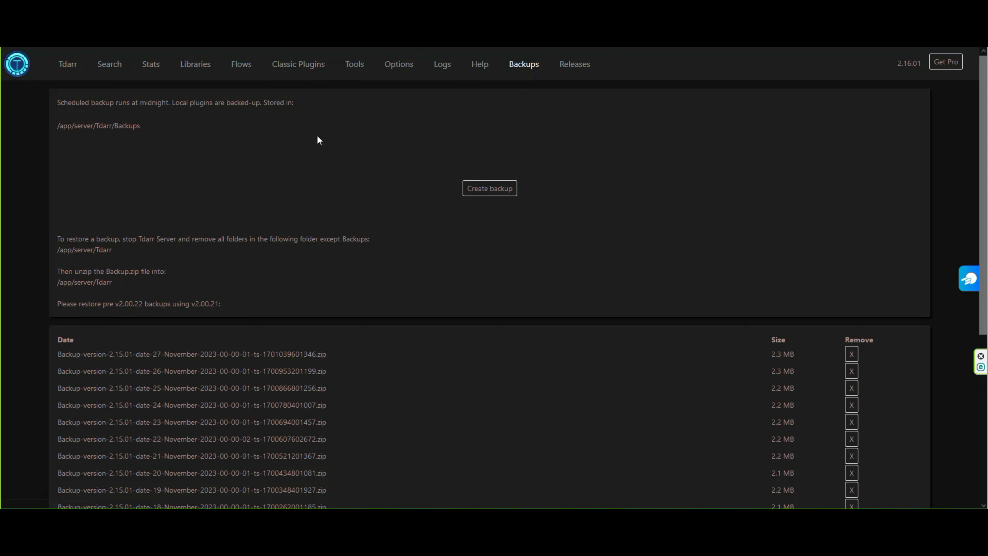
{"action": "scroll", "coordinate": [314, 141], "scroll_direction": "down", "scroll_amount": 1}
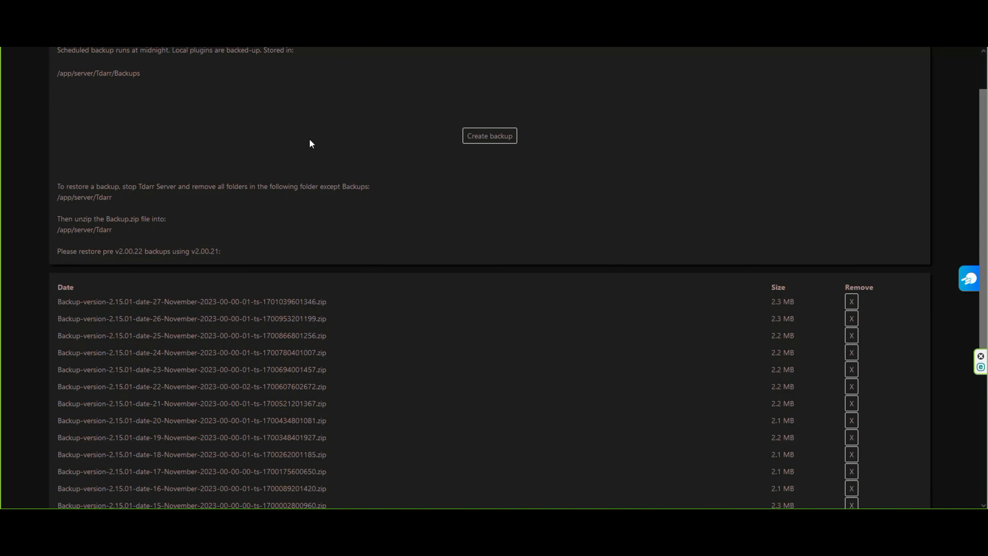
{"action": "scroll", "coordinate": [288, 141], "scroll_direction": "up", "scroll_amount": 1}
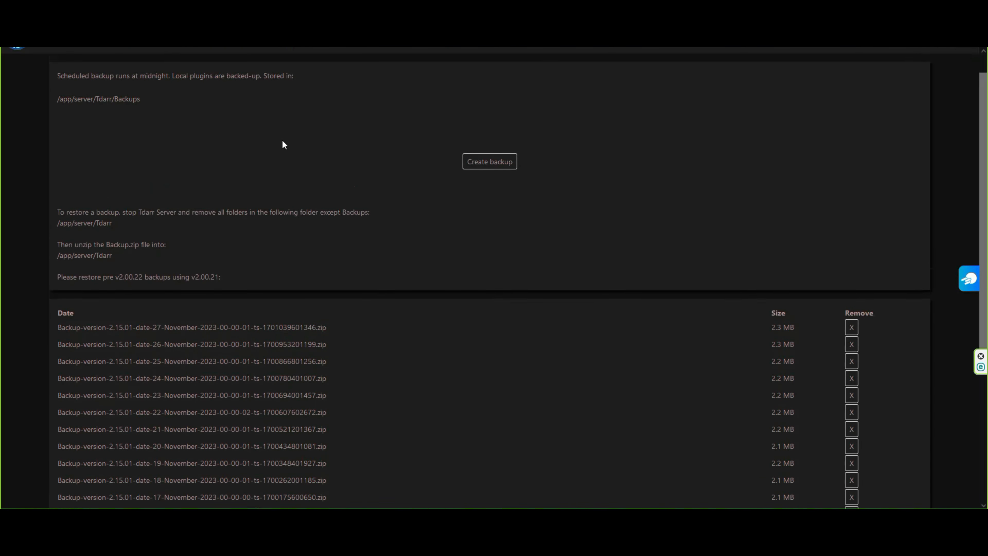
{"action": "scroll", "coordinate": [280, 143], "scroll_direction": "down", "scroll_amount": 2}
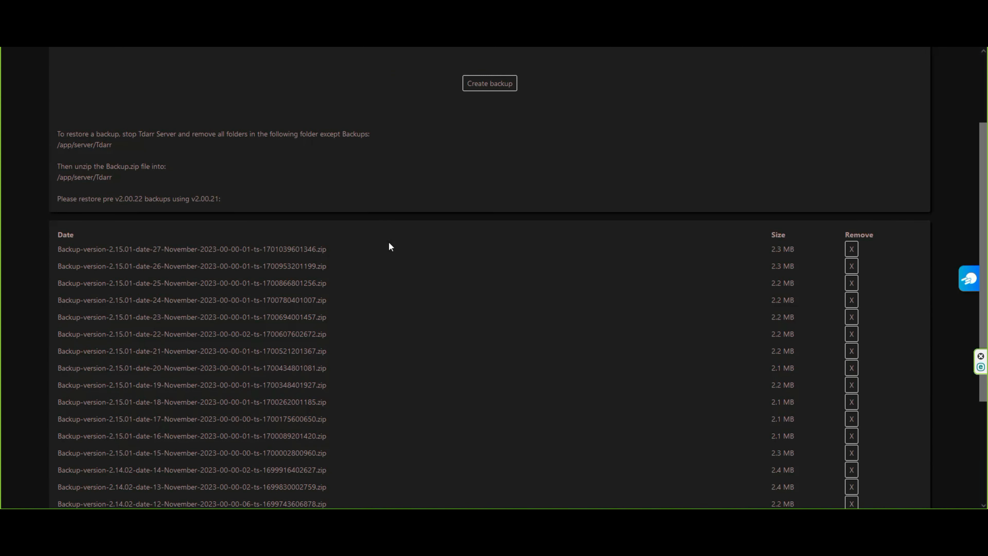
{"action": "scroll", "coordinate": [273, 360], "scroll_direction": "down", "scroll_amount": 3}
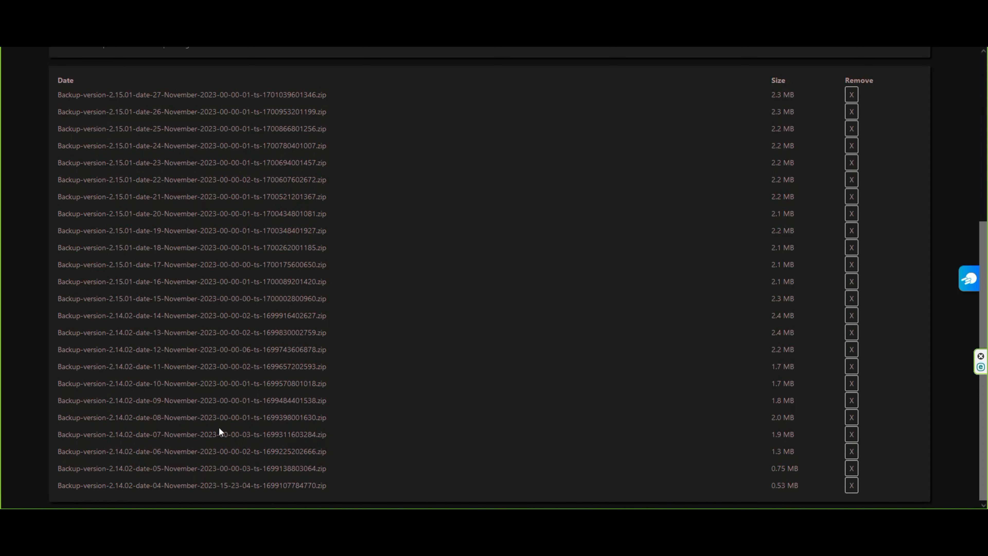
{"action": "scroll", "coordinate": [219, 428], "scroll_direction": "up", "scroll_amount": 5}
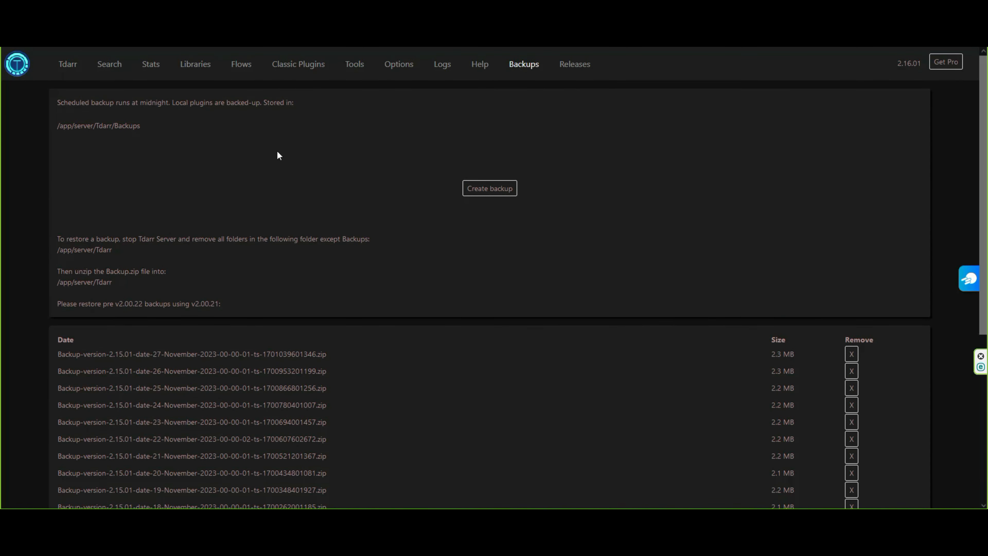
Open the release information and view the Tdarr V2 distributed transcoding diagram with its nodes and workers.
{"action": "left_click", "coordinate": [572, 66]}
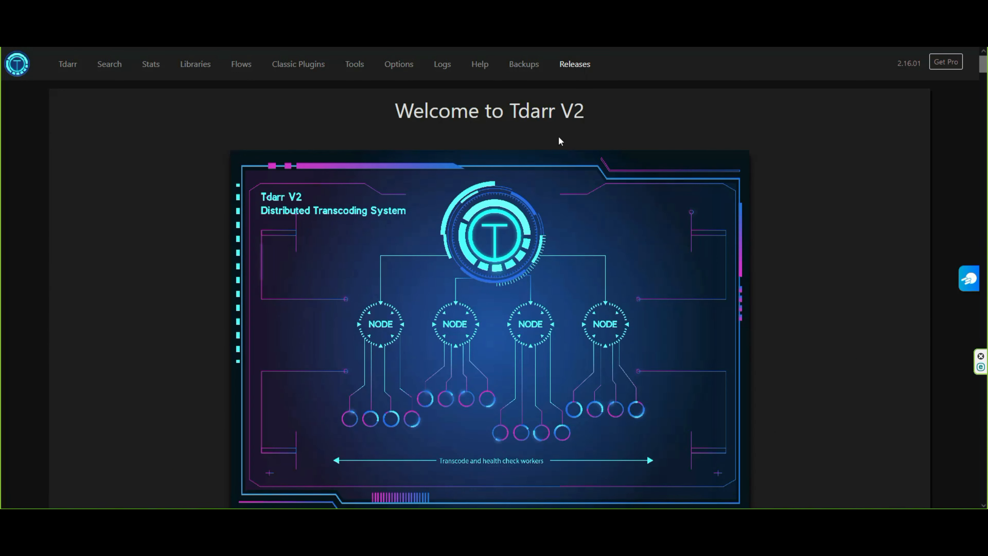
{"action": "scroll", "coordinate": [588, 211], "scroll_direction": "down", "scroll_amount": 3}
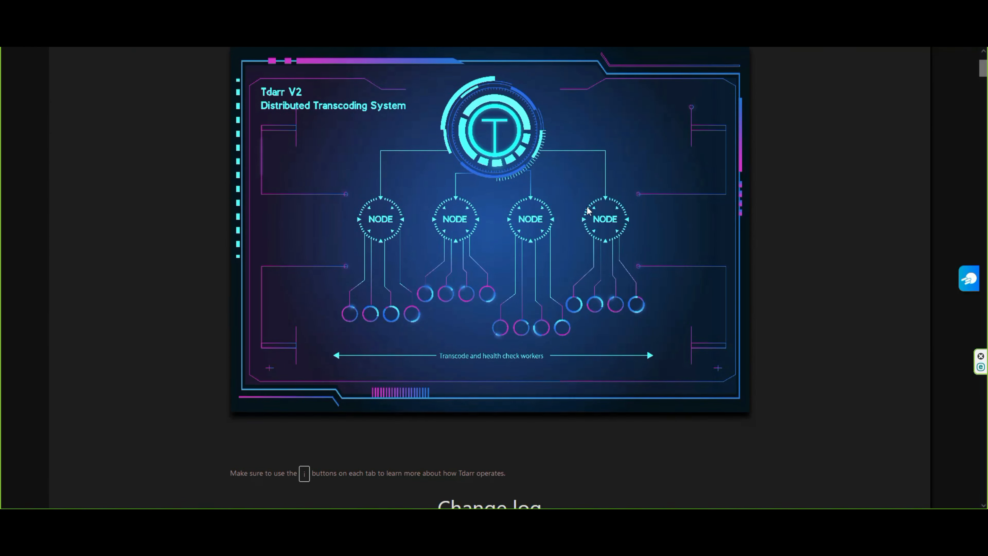
{"action": "scroll", "coordinate": [588, 210], "scroll_direction": "down", "scroll_amount": 2}
{"action": "scroll", "coordinate": [588, 221], "scroll_direction": "down", "scroll_amount": 2}
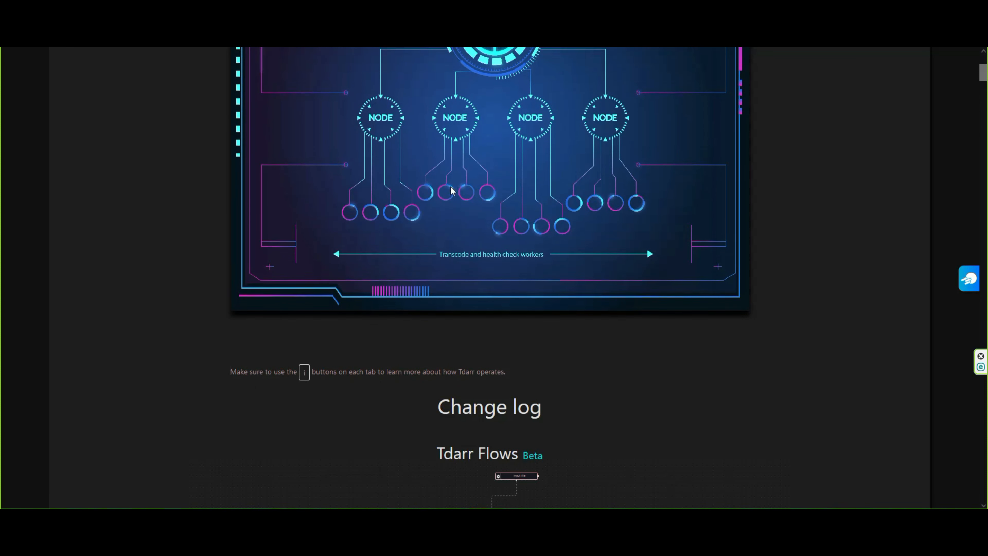
{"action": "scroll", "coordinate": [443, 190], "scroll_direction": "up", "scroll_amount": 2}
{"action": "scroll", "coordinate": [561, 151], "scroll_direction": "up", "scroll_amount": 4}
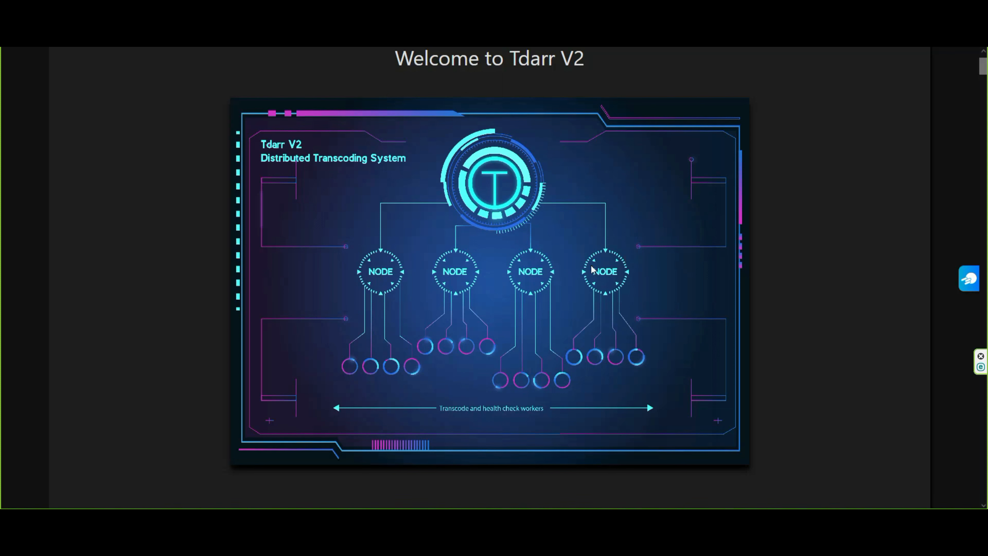
Read the change log entries for versions 2.16.01 and 2.15.01, and inspect the Tdarr Flows preview diagram.
{"action": "scroll", "coordinate": [590, 264], "scroll_direction": "down", "scroll_amount": 8}
{"action": "scroll", "coordinate": [591, 269], "scroll_direction": "down", "scroll_amount": 7}
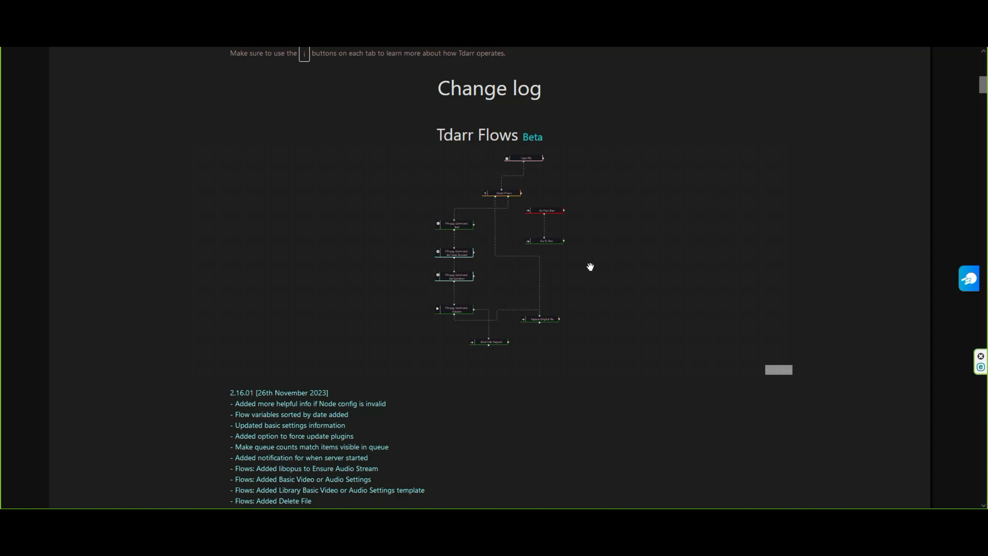
{"action": "scroll", "coordinate": [489, 400], "scroll_direction": "down", "scroll_amount": 1}
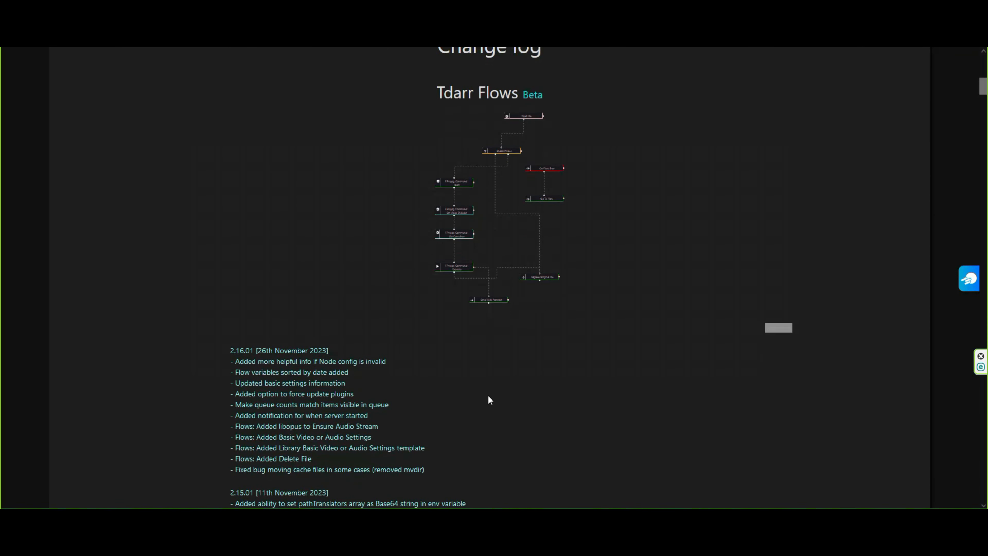
{"action": "scroll", "coordinate": [489, 400], "scroll_direction": "down", "scroll_amount": 3}
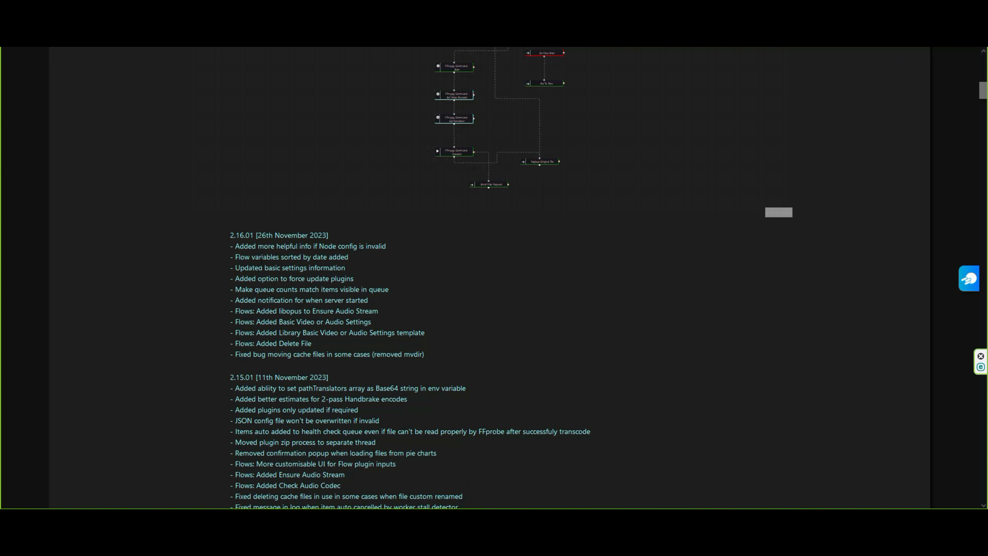
{"action": "scroll", "coordinate": [494, 272], "scroll_direction": "up", "scroll_amount": 5}
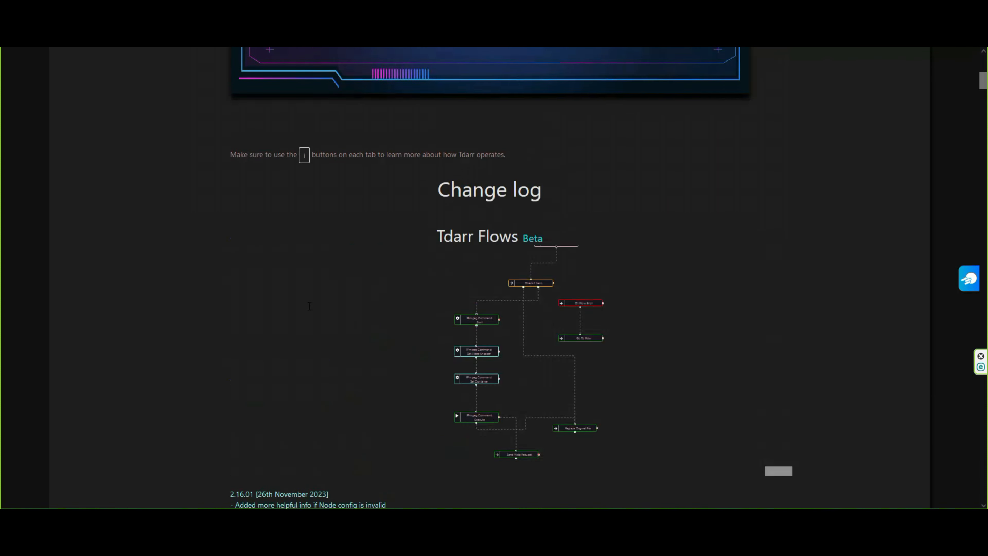
{"action": "left_click_drag", "start_coordinate": [688, 358], "coordinate": [447, 364]}
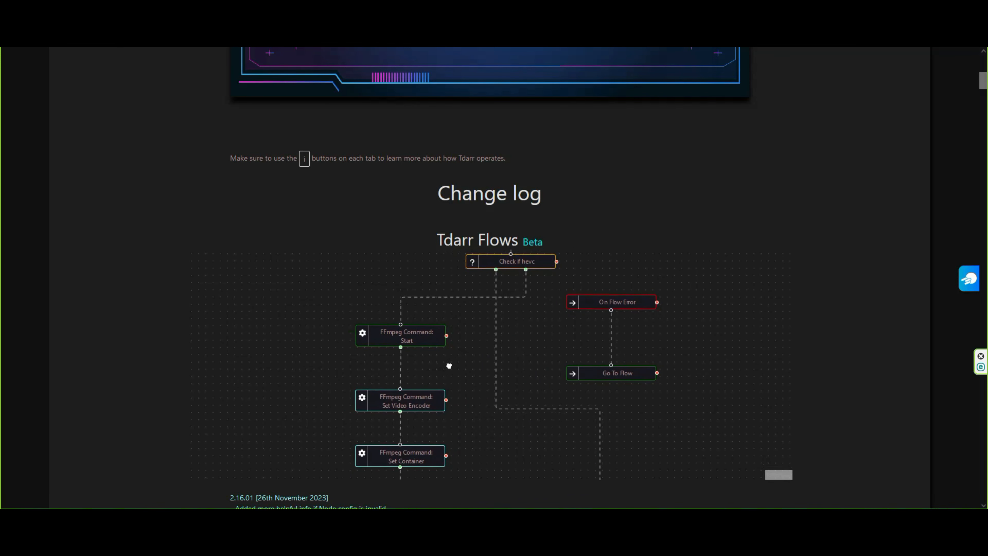
{"action": "scroll", "coordinate": [622, 195], "scroll_direction": "up", "scroll_amount": 10}
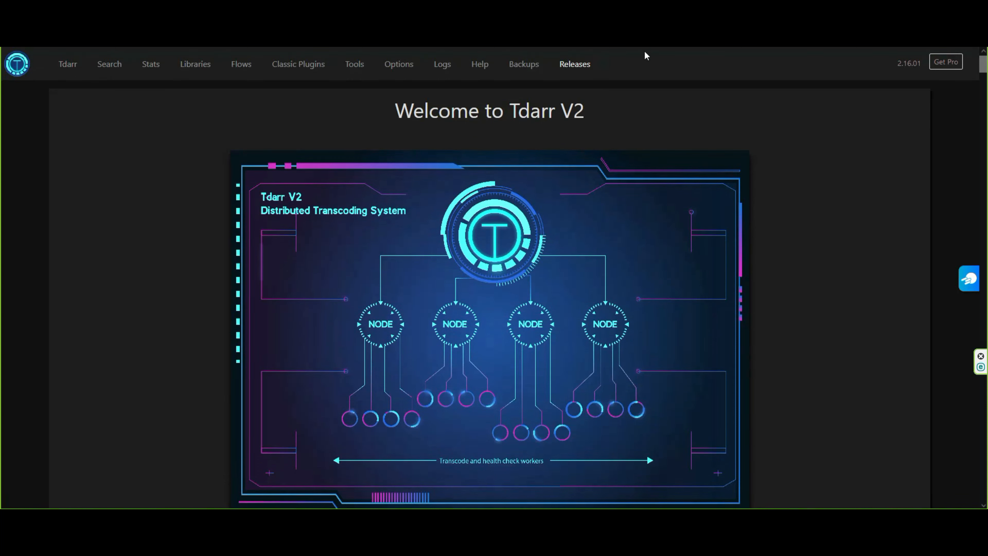
Return to the main Tdarr dashboard and examine the server overview, nodes, staging section and transcode queue status.
{"action": "left_click", "coordinate": [66, 66]}
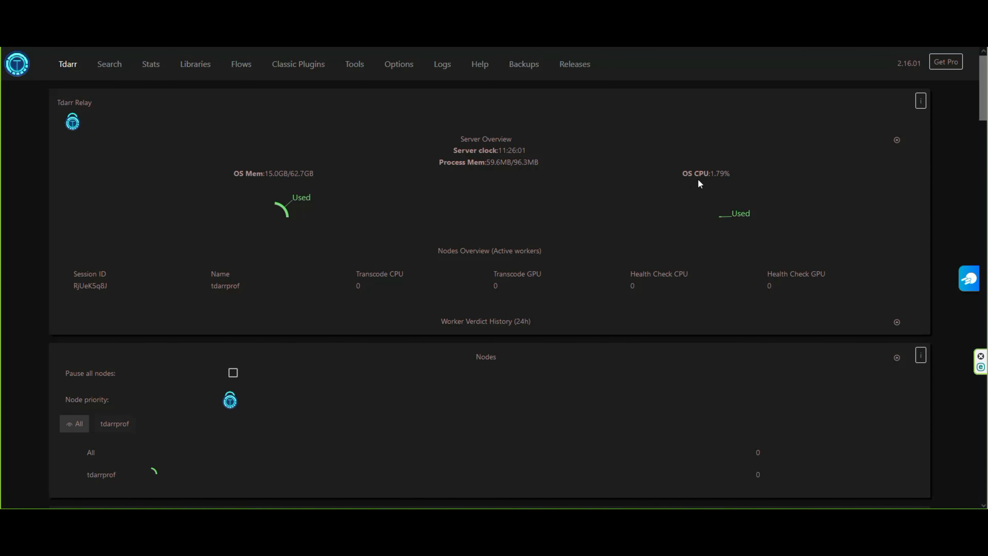
{"action": "scroll", "coordinate": [712, 195], "scroll_direction": "down", "scroll_amount": 3}
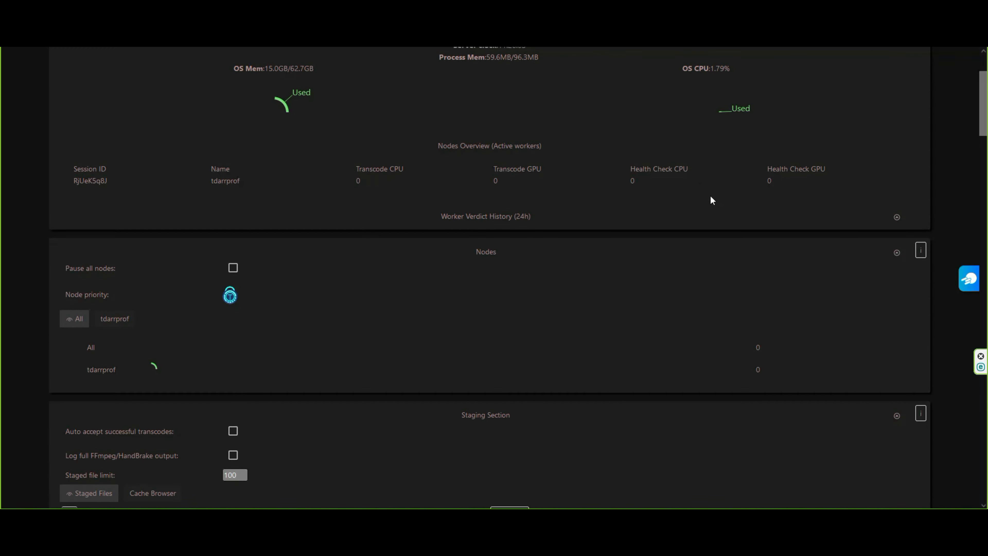
{"action": "scroll", "coordinate": [710, 195], "scroll_direction": "up", "scroll_amount": 1}
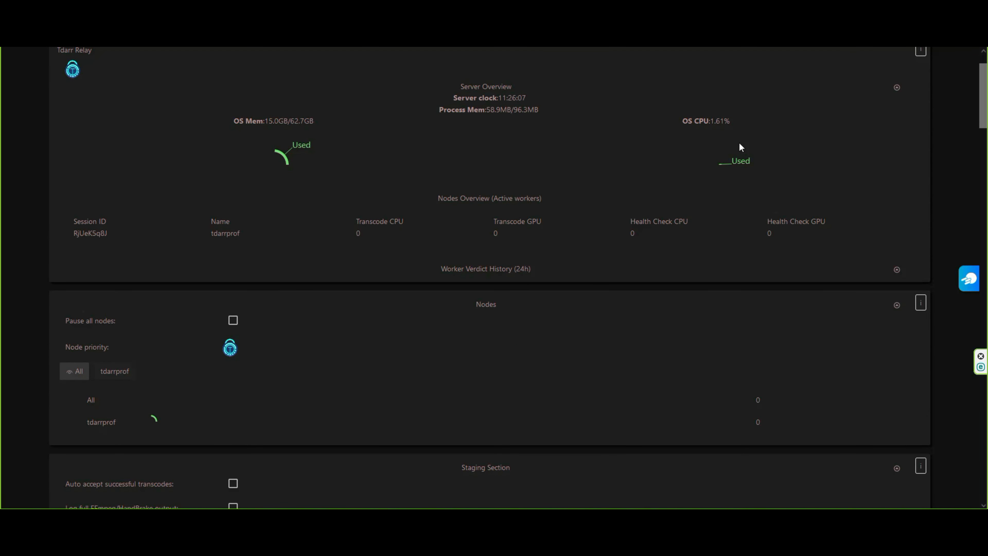
{"action": "scroll", "coordinate": [743, 148], "scroll_direction": "down", "scroll_amount": 6}
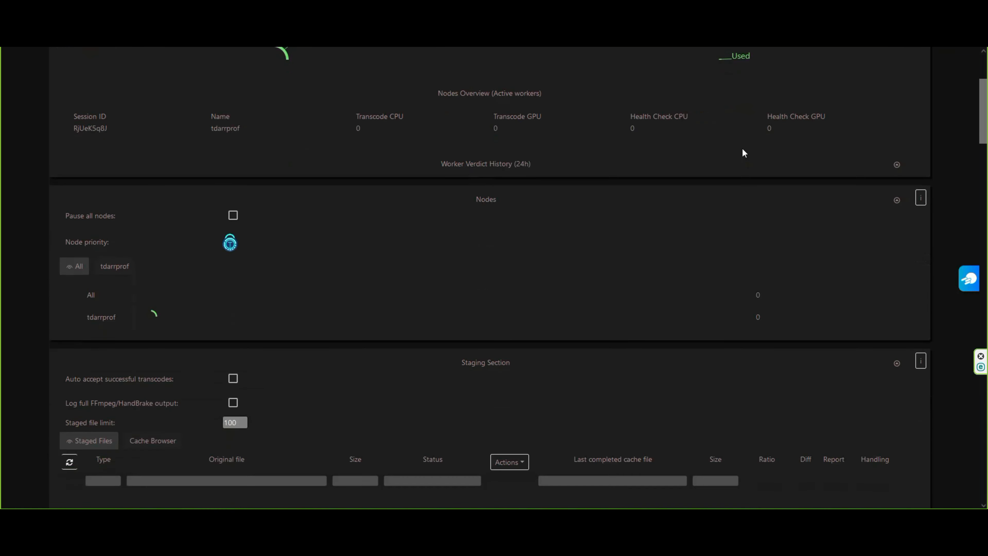
{"action": "scroll", "coordinate": [746, 163], "scroll_direction": "down", "scroll_amount": 8}
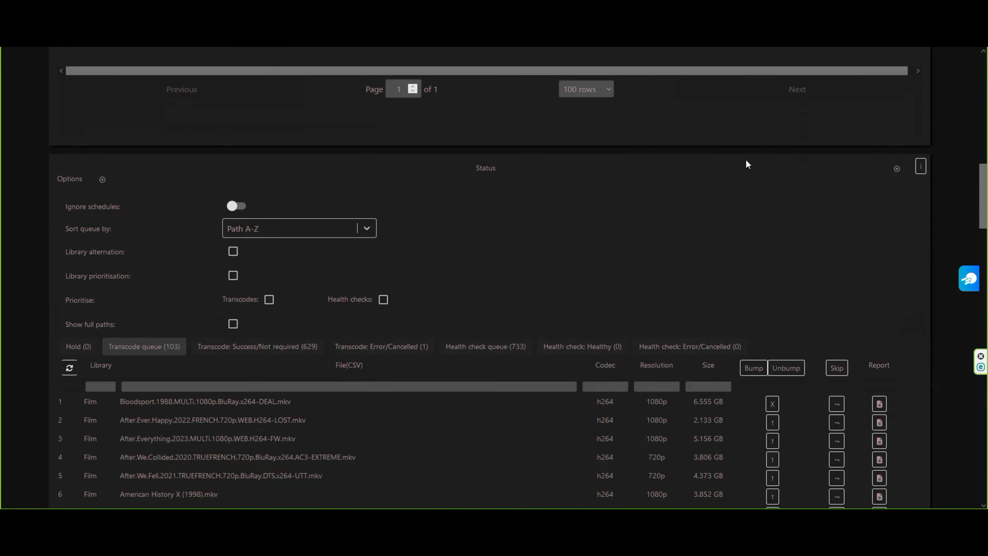
{"action": "scroll", "coordinate": [747, 163], "scroll_direction": "up", "scroll_amount": 9}
{"action": "scroll", "coordinate": [747, 164], "scroll_direction": "up", "scroll_amount": 3}
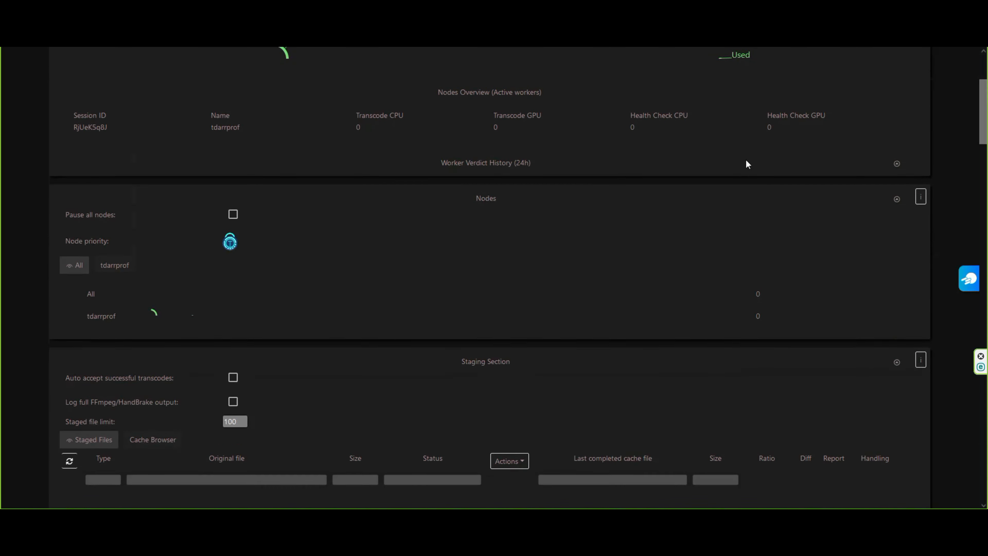
{"action": "scroll", "coordinate": [746, 163], "scroll_direction": "down", "scroll_amount": 3}
{"action": "scroll", "coordinate": [717, 158], "scroll_direction": "up", "scroll_amount": 3}
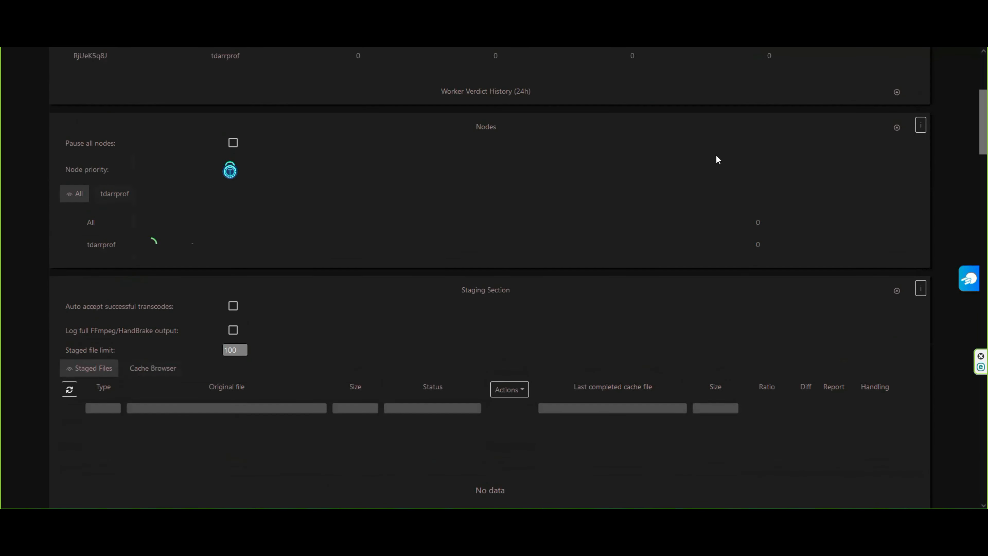
Open the tdarrprof node's details and examine its resource usage and transcode and health check worker controls.
{"action": "left_click", "coordinate": [105, 272]}
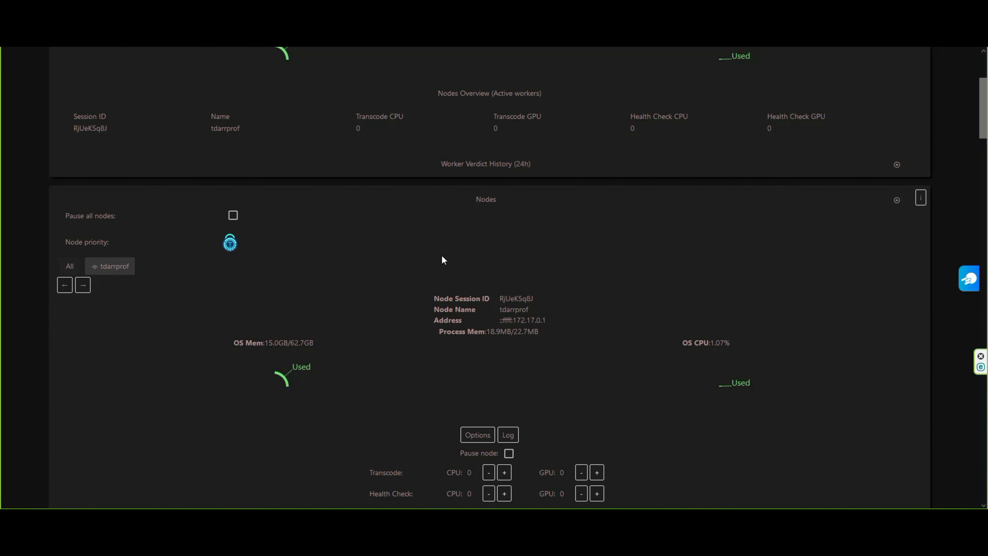
{"action": "scroll", "coordinate": [441, 255], "scroll_direction": "down", "scroll_amount": 3}
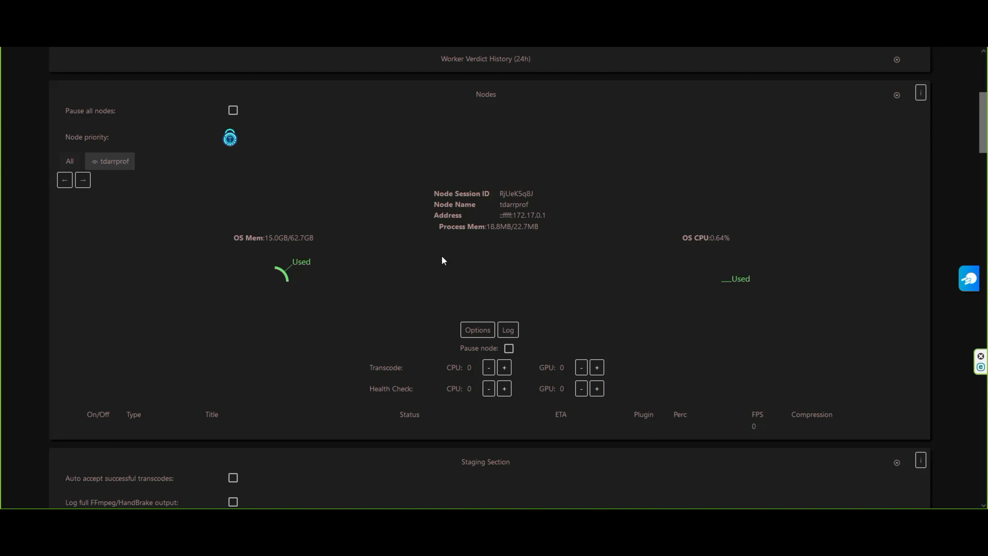
{"action": "left_click", "coordinate": [502, 372]}
{"action": "scroll", "coordinate": [487, 352], "scroll_direction": "up", "scroll_amount": 4}
{"action": "scroll", "coordinate": [490, 353], "scroll_direction": "up", "scroll_amount": 3}
{"action": "scroll", "coordinate": [490, 352], "scroll_direction": "down", "scroll_amount": 4}
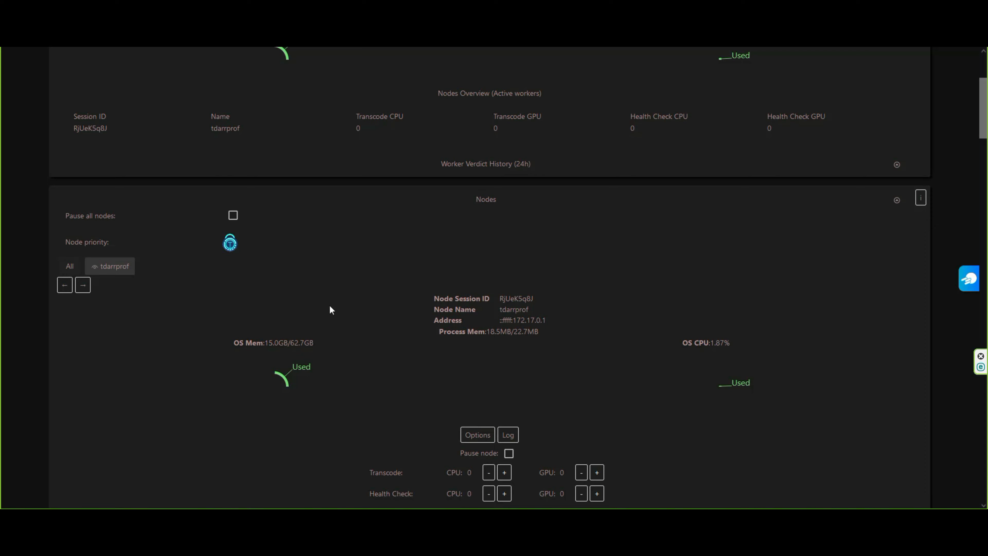
Review the node's CPU and GPU worker settings and the Staging Section's option to auto accept successful transcodes.
{"action": "scroll", "coordinate": [419, 316], "scroll_direction": "down", "scroll_amount": 3}
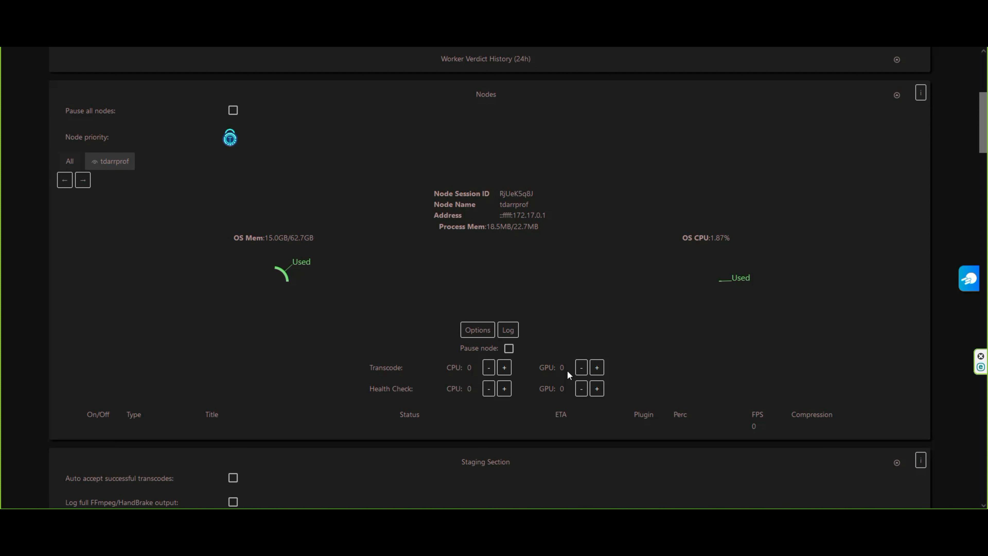
{"action": "scroll", "coordinate": [509, 364], "scroll_direction": "down", "scroll_amount": 4}
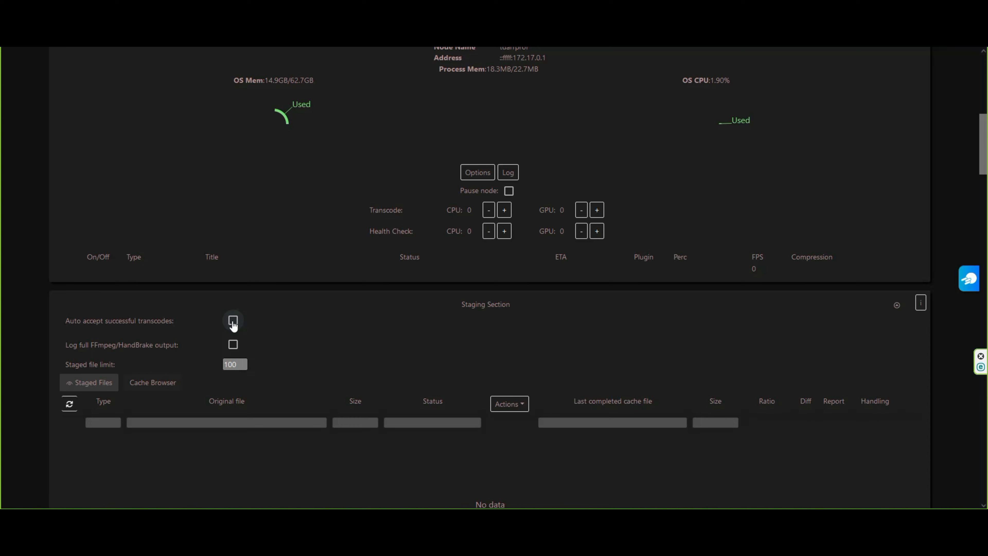
{"action": "scroll", "coordinate": [234, 325], "scroll_direction": "up", "scroll_amount": 10}
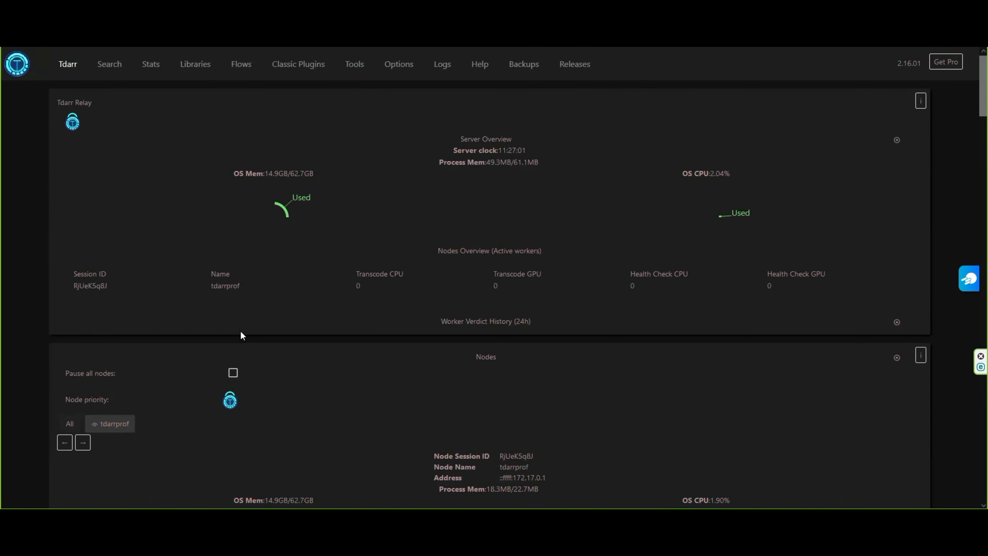